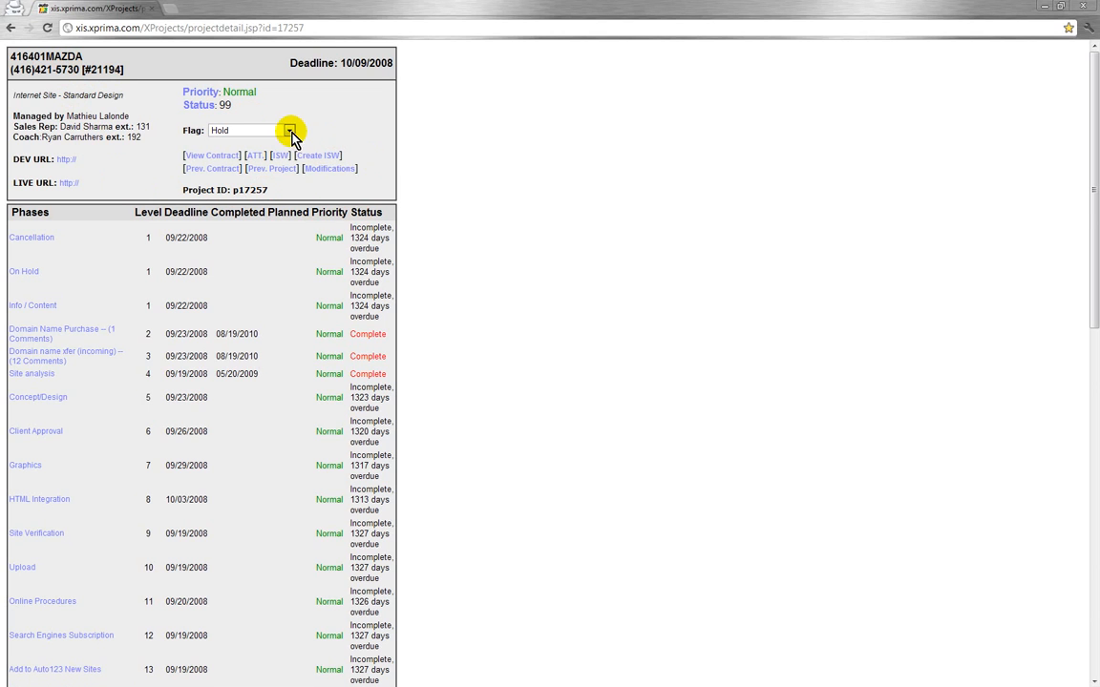
Create a new Internet Site Wizard project named "test" from the dealer's project page and save it.
click(318, 156)
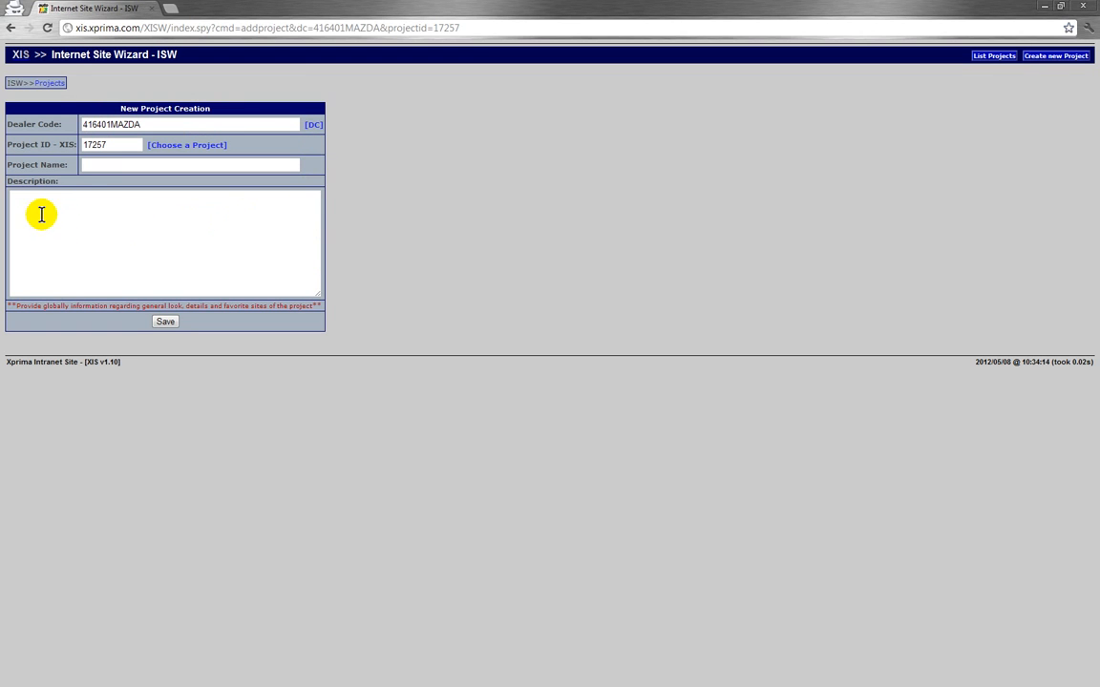
click(87, 166)
text(test)
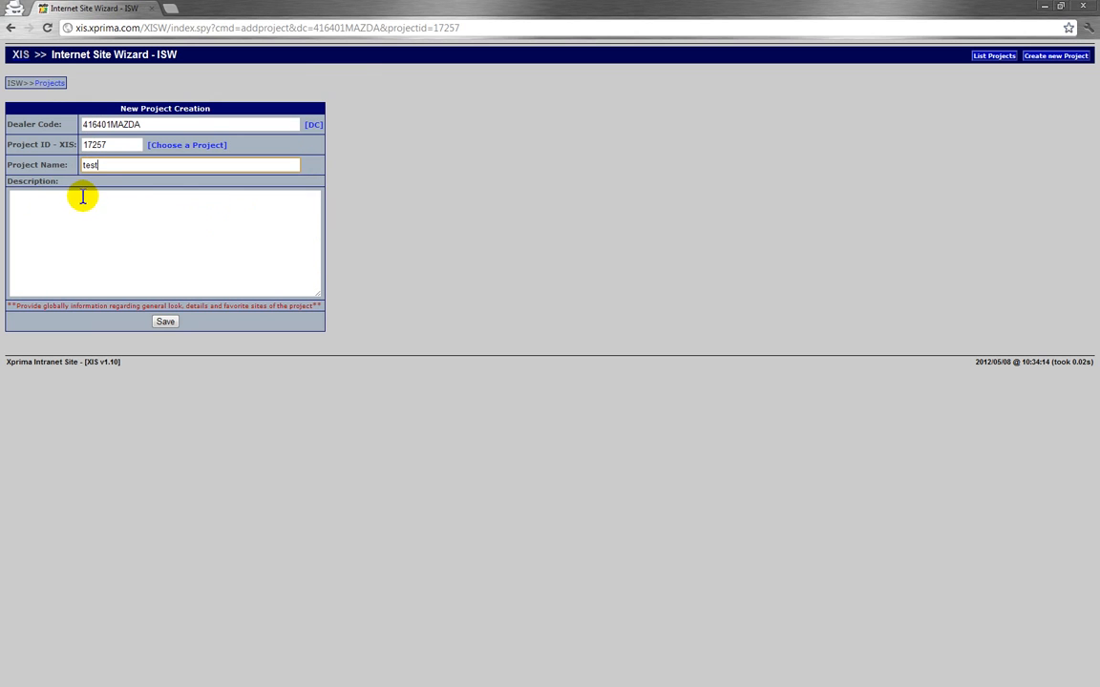
click(164, 323)
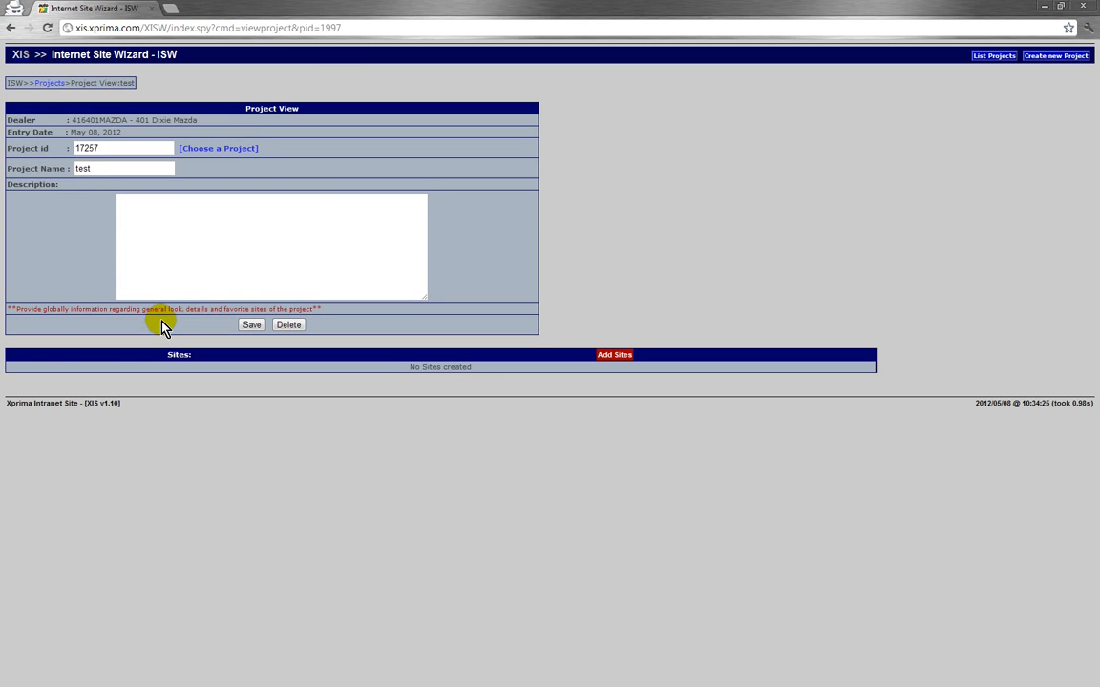
Start adding a site to the project, naming it "site name" and entering "principal" and "secondary" on separate domain name lines.
click(608, 358)
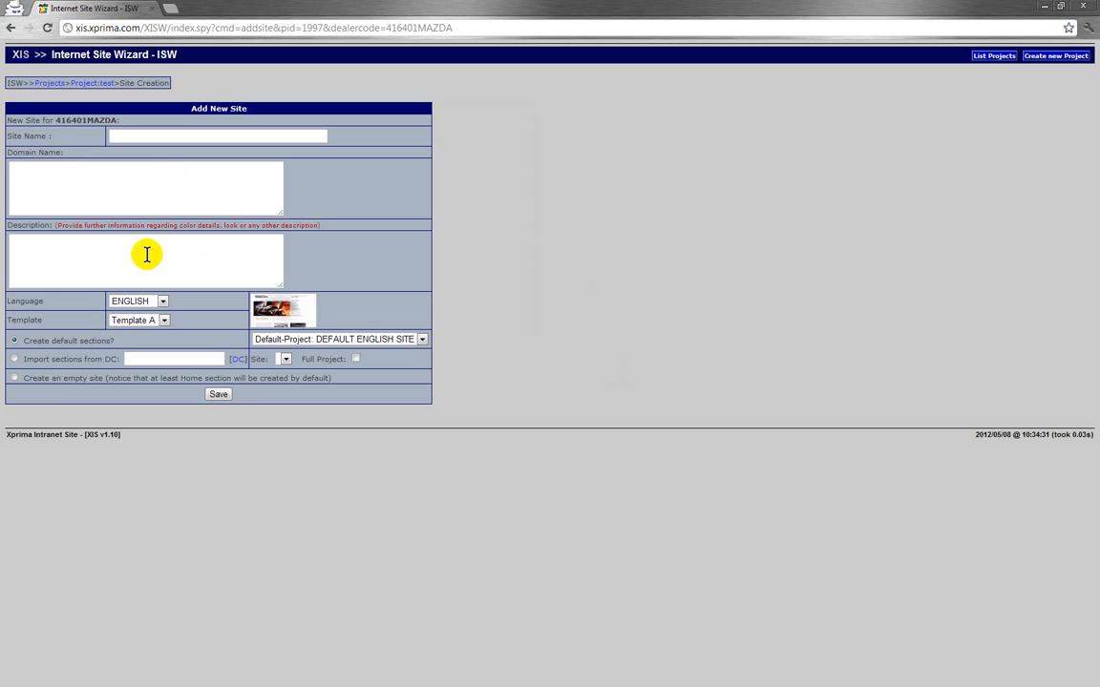
click(145, 134)
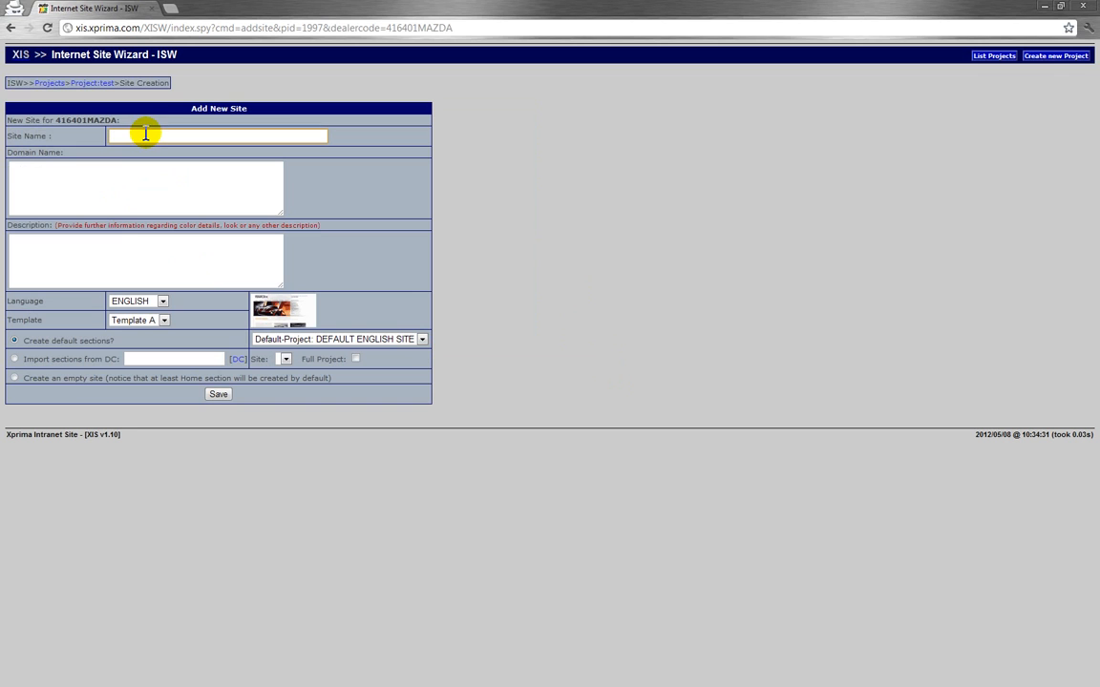
text(site name)
click(117, 195)
text(p=incipal)
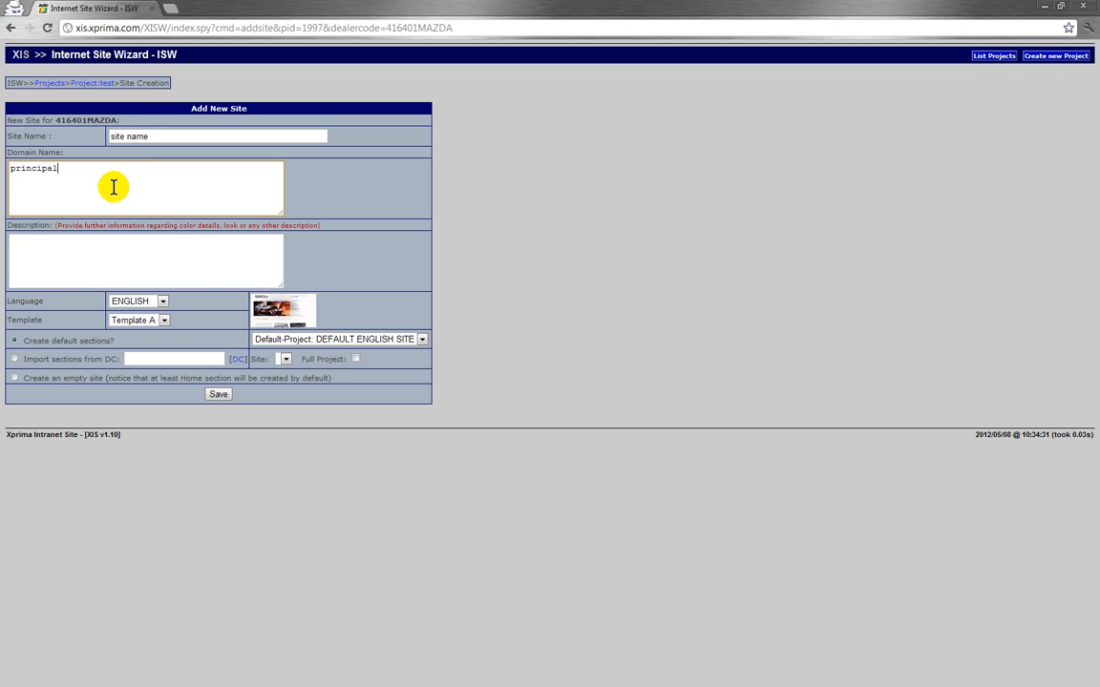
key(Return)
text(secondary)
Fill in the site description with the lines "color", "name of ptl" and "simple, eco".
click(103, 254)
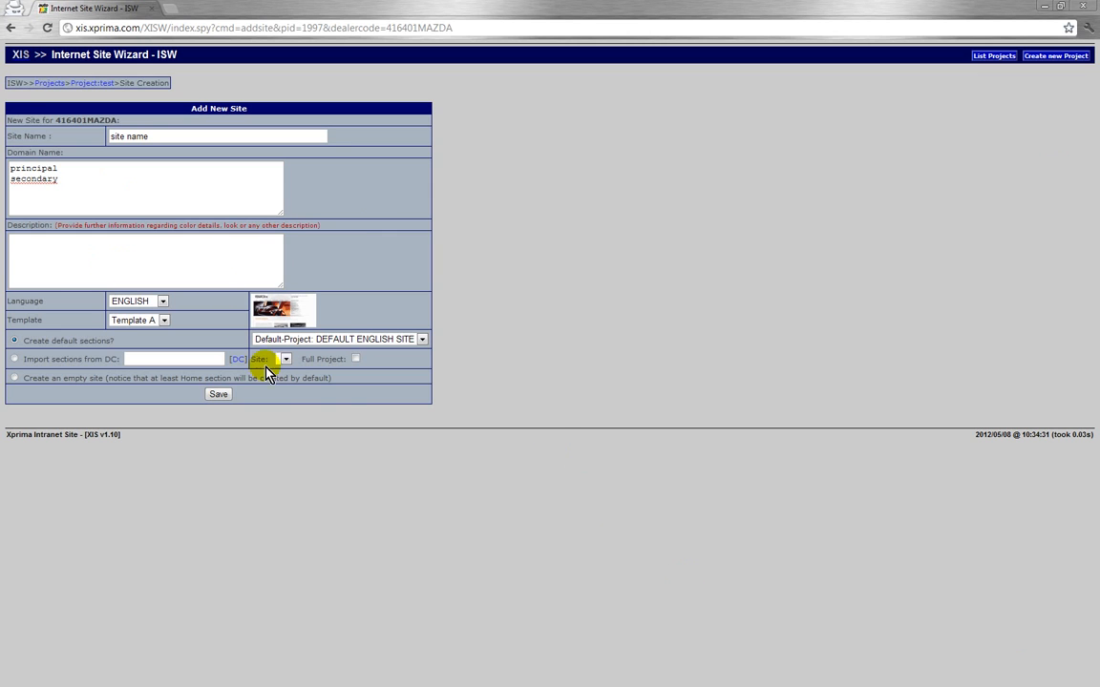
click(189, 250)
text(color)
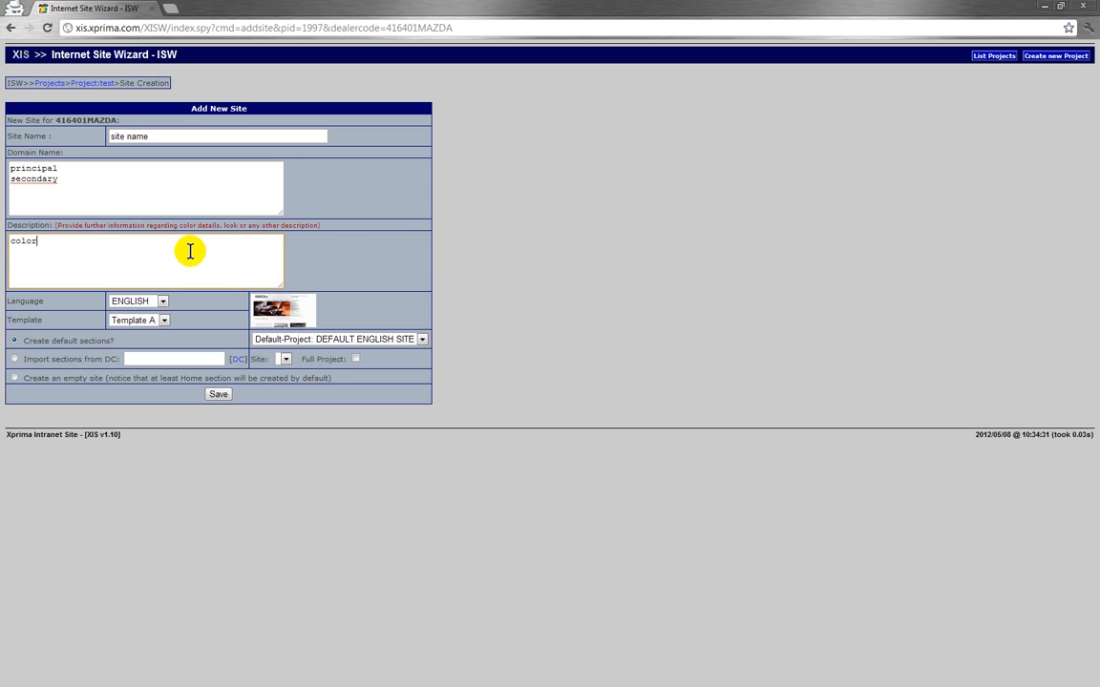
key(Return)
text(name of ptl)
key(Return)
text(simple, eco)
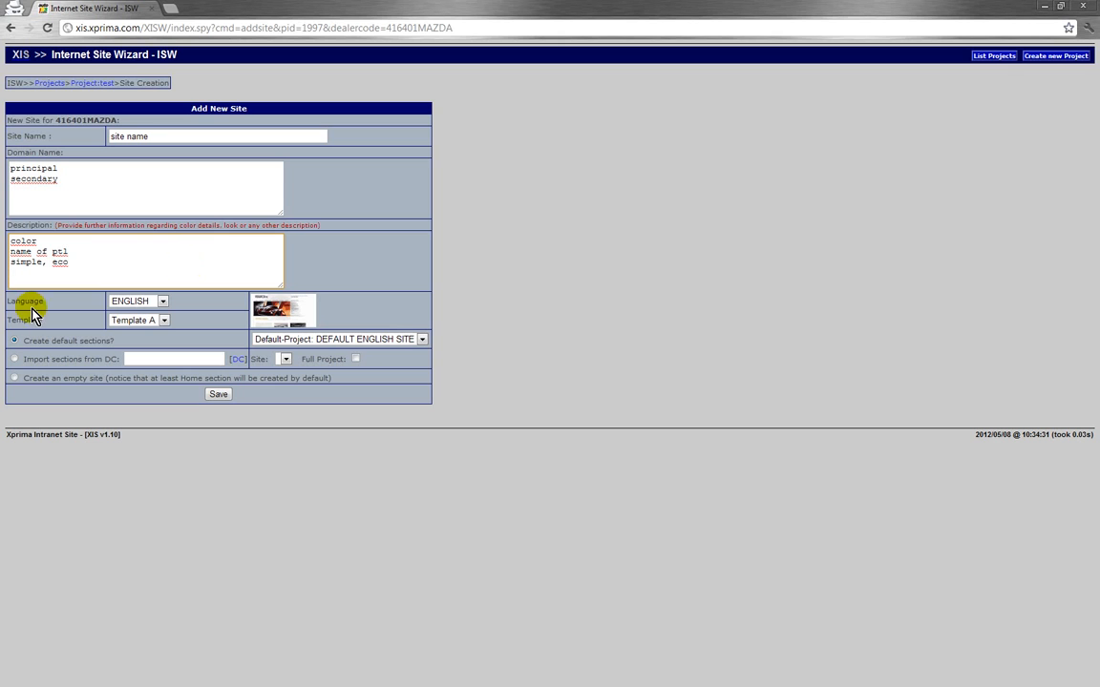
key(Return)
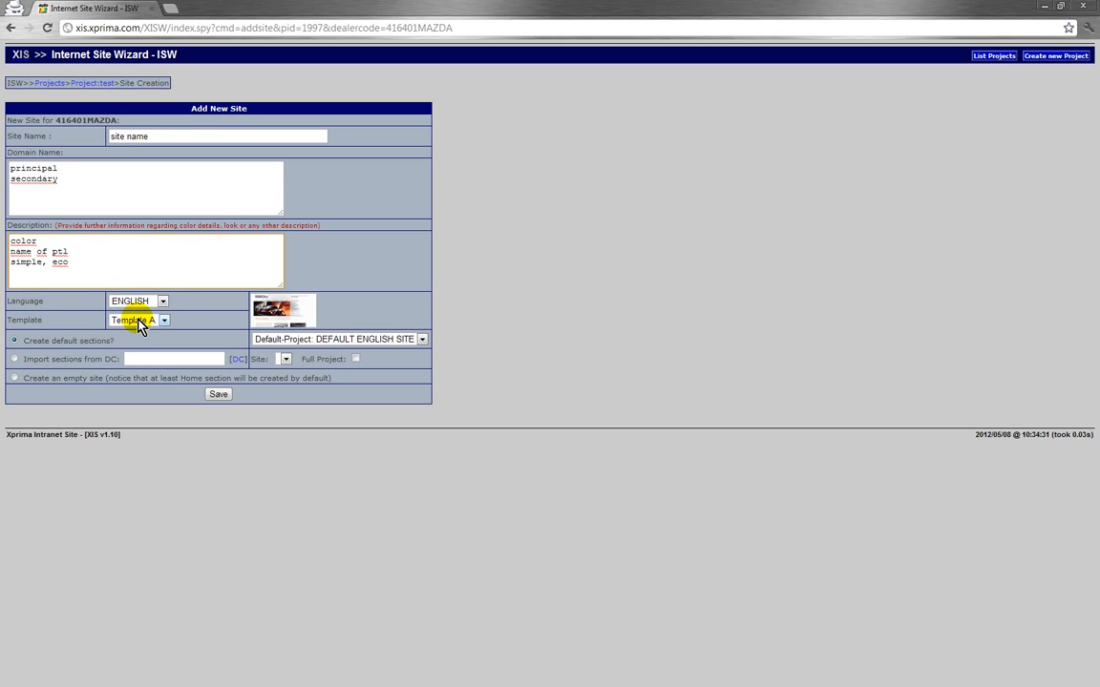
Set the site to import its sections from another dealer, searching for "evolioptl" and choosing EVOLIOPTL.
click(14, 360)
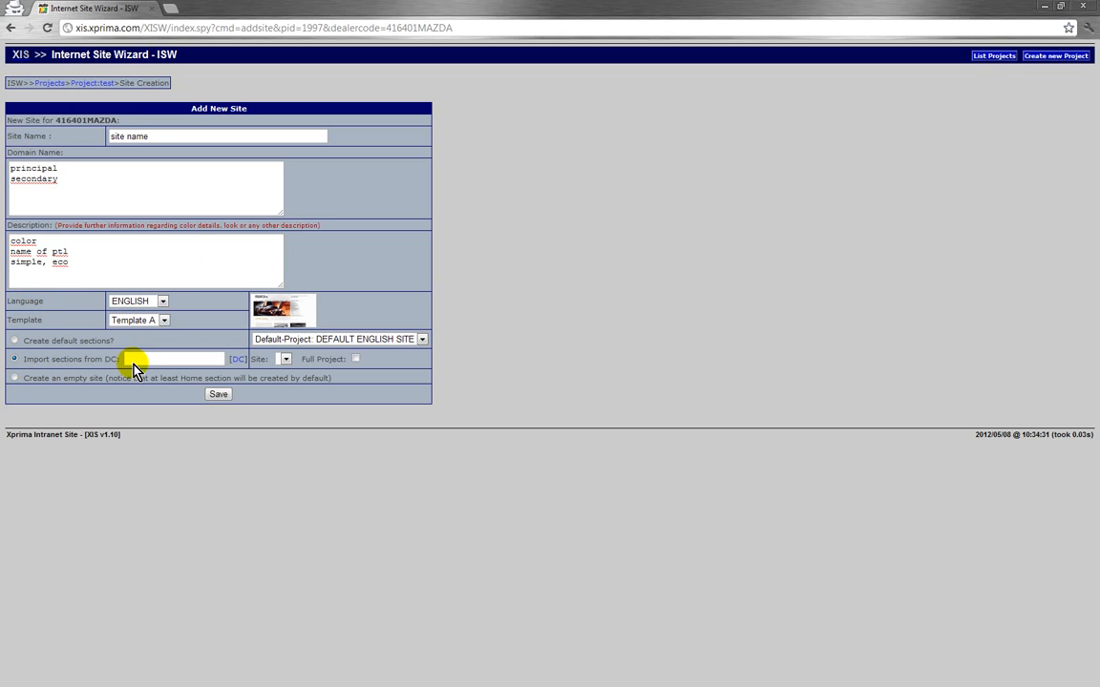
click(236, 359)
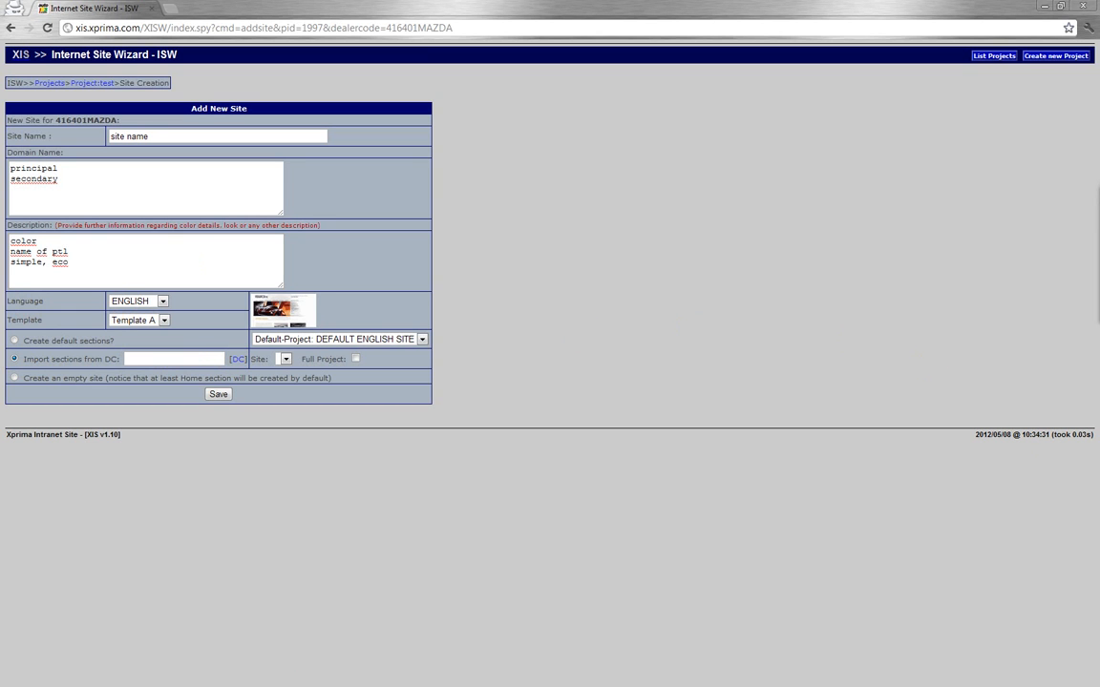
click(434, 232)
text(evolioptl)
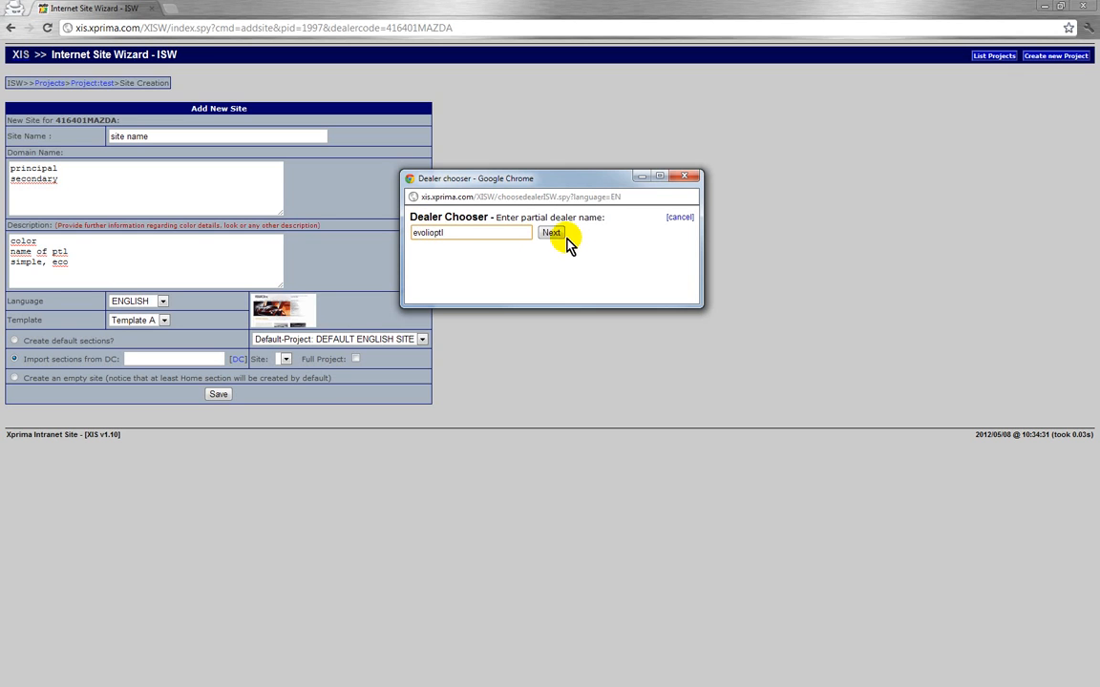
click(553, 235)
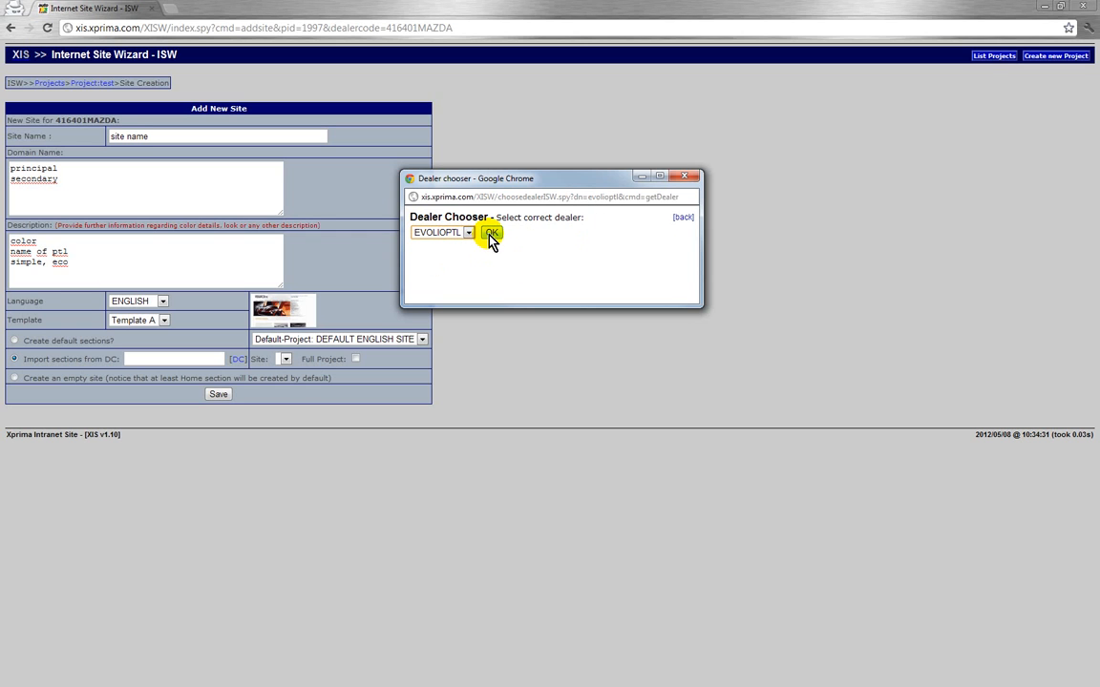
click(491, 234)
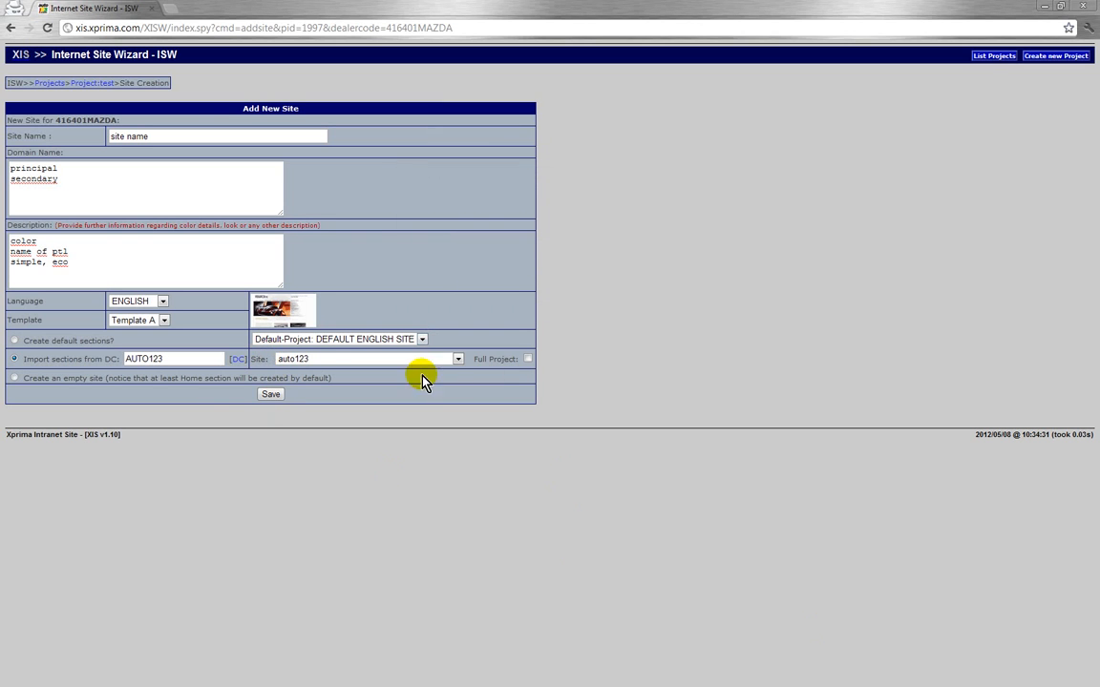
Enable Full Project, select EVOLIO STARTER SOLUTION as the site to import, and save the new site.
click(527, 360)
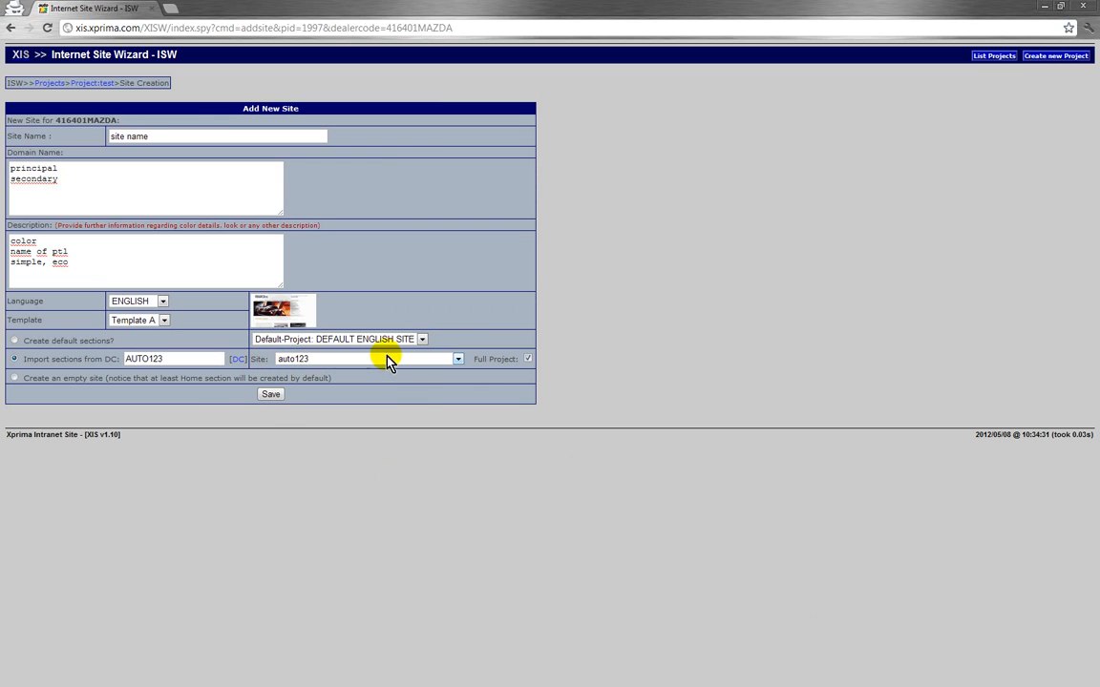
click(459, 360)
drag(465, 401, 466, 453)
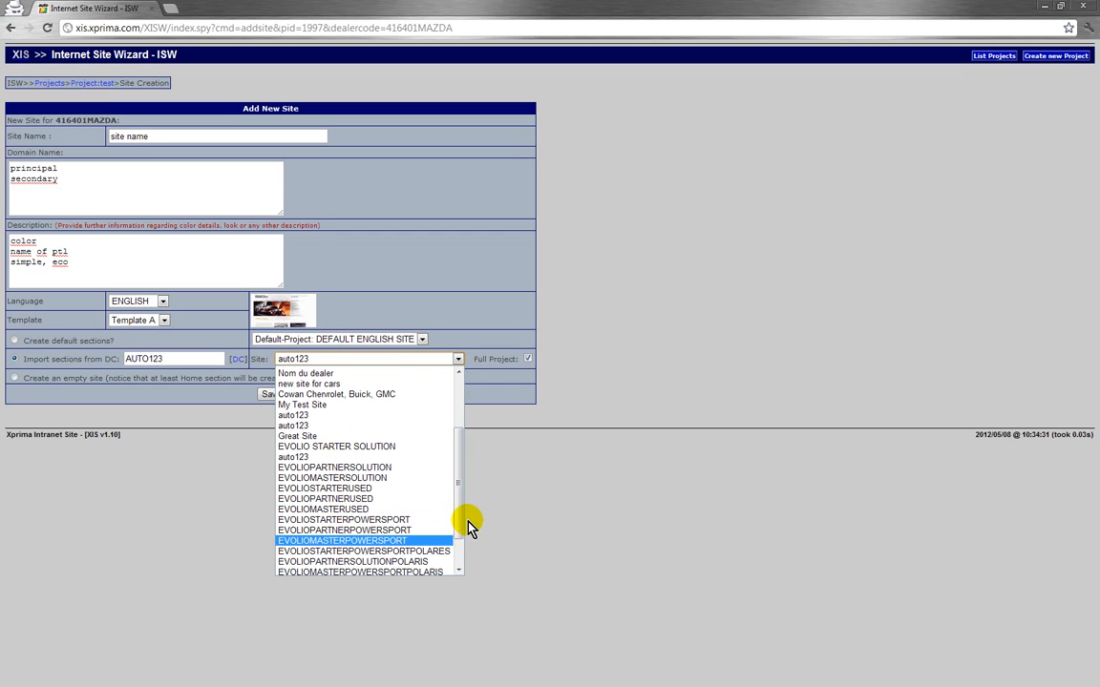
scroll(459, 525, down, 2)
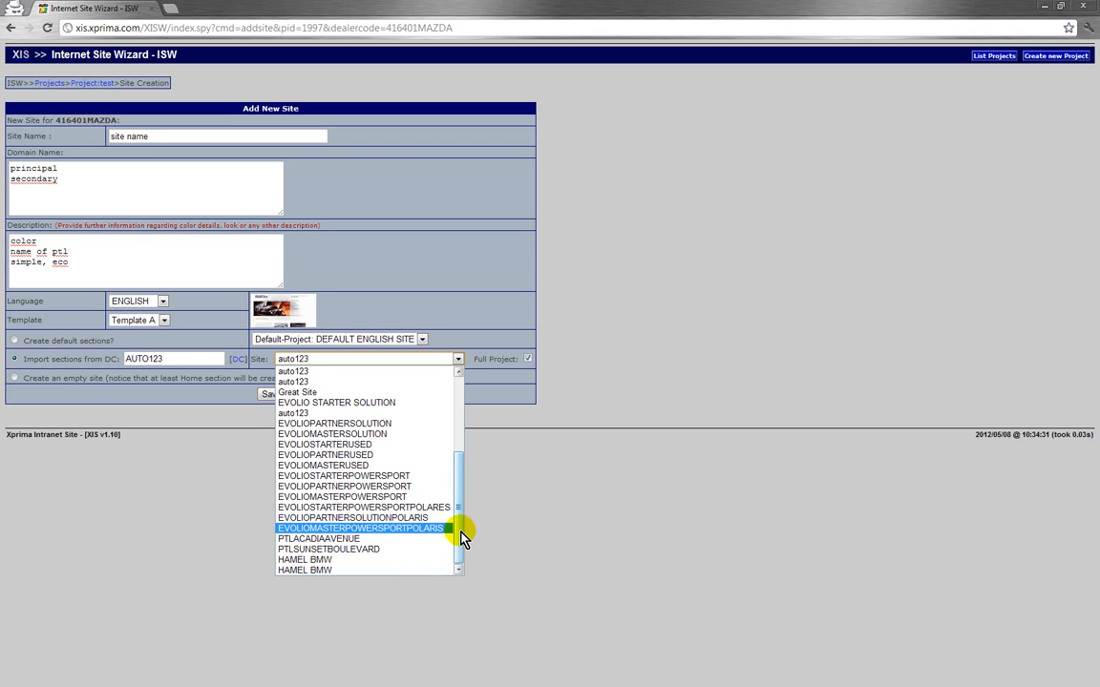
drag(461, 523, 461, 492)
click(376, 481)
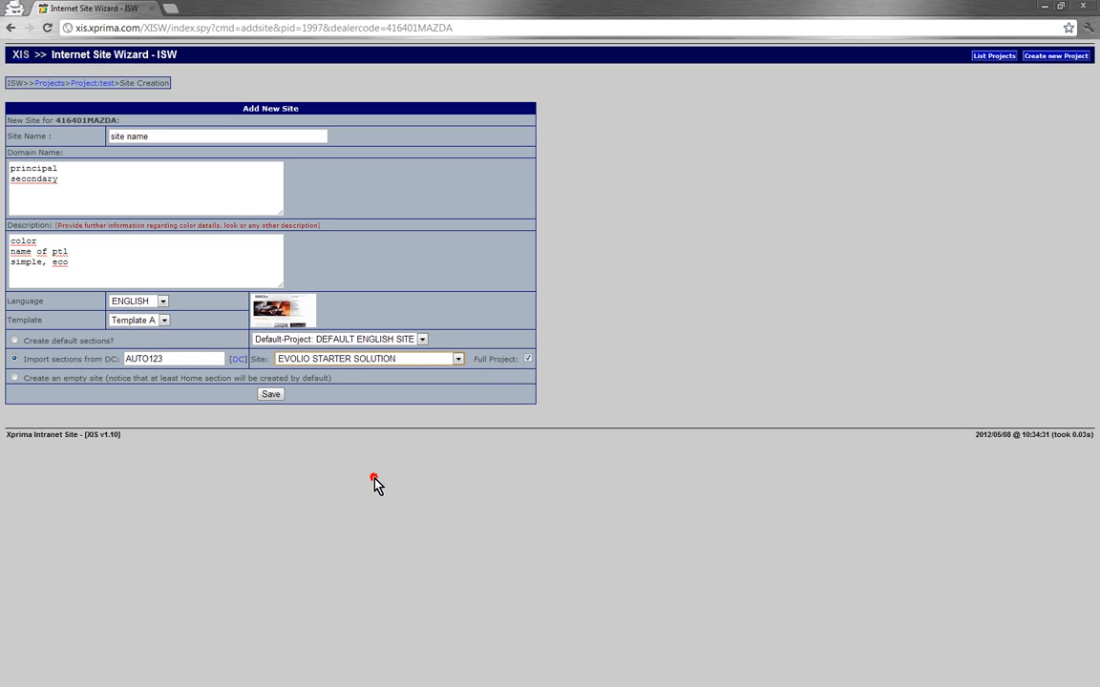
click(268, 394)
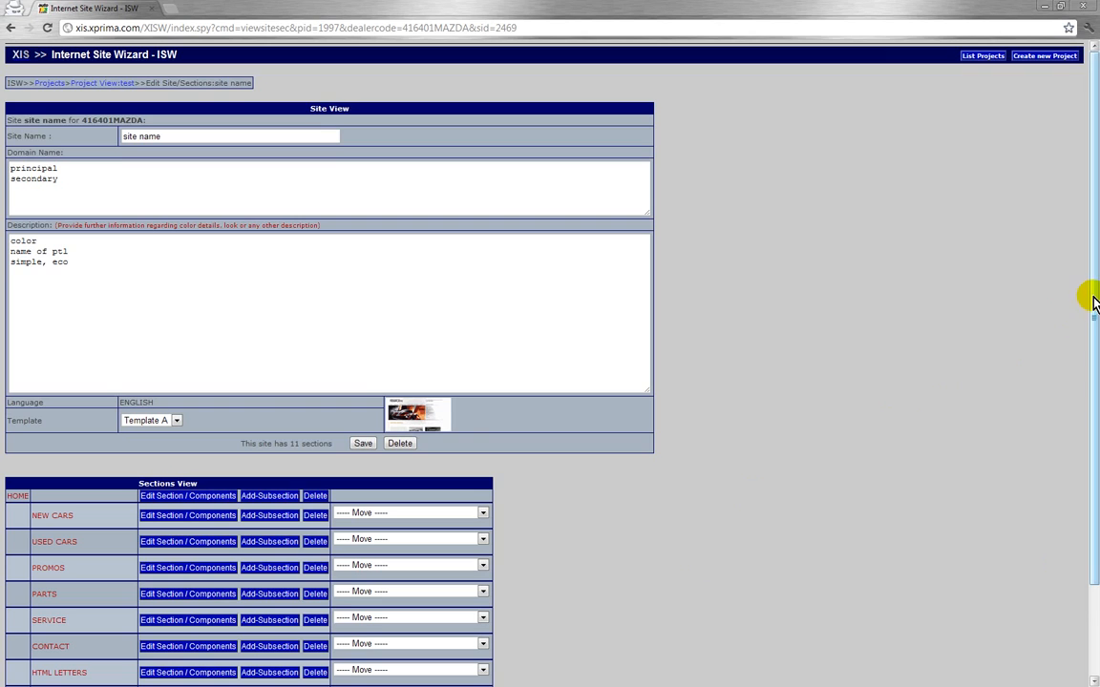
Open the HOME section's components for editing and display the FACEBOOK and TWITTER component forms.
scroll(1093, 297, down, 2)
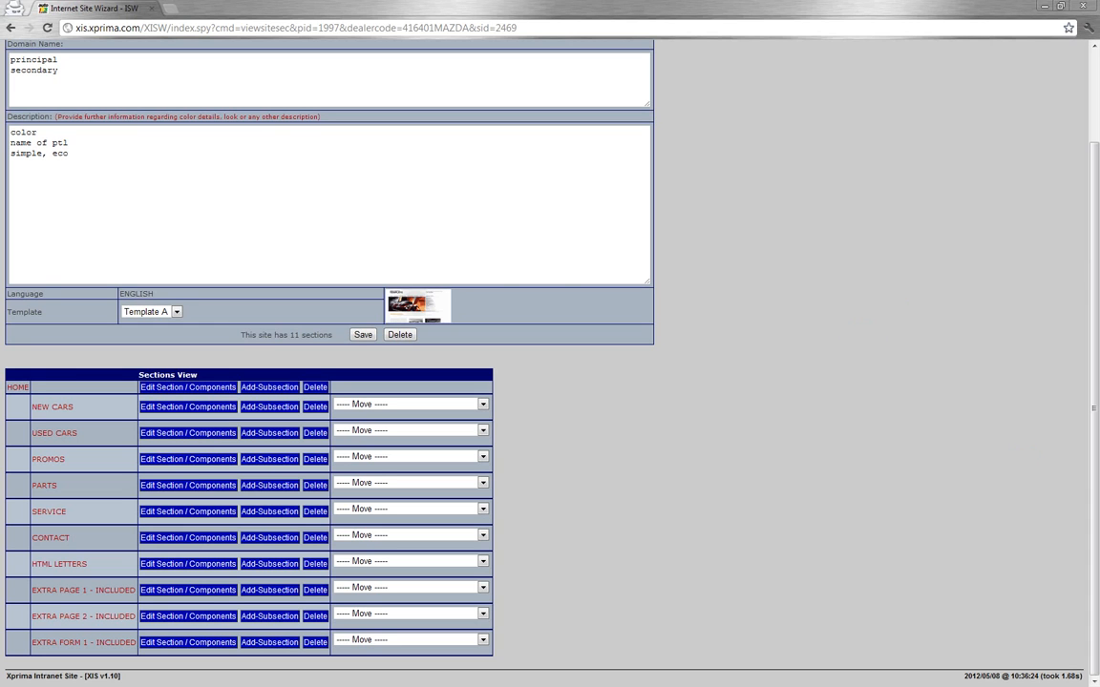
click(182, 389)
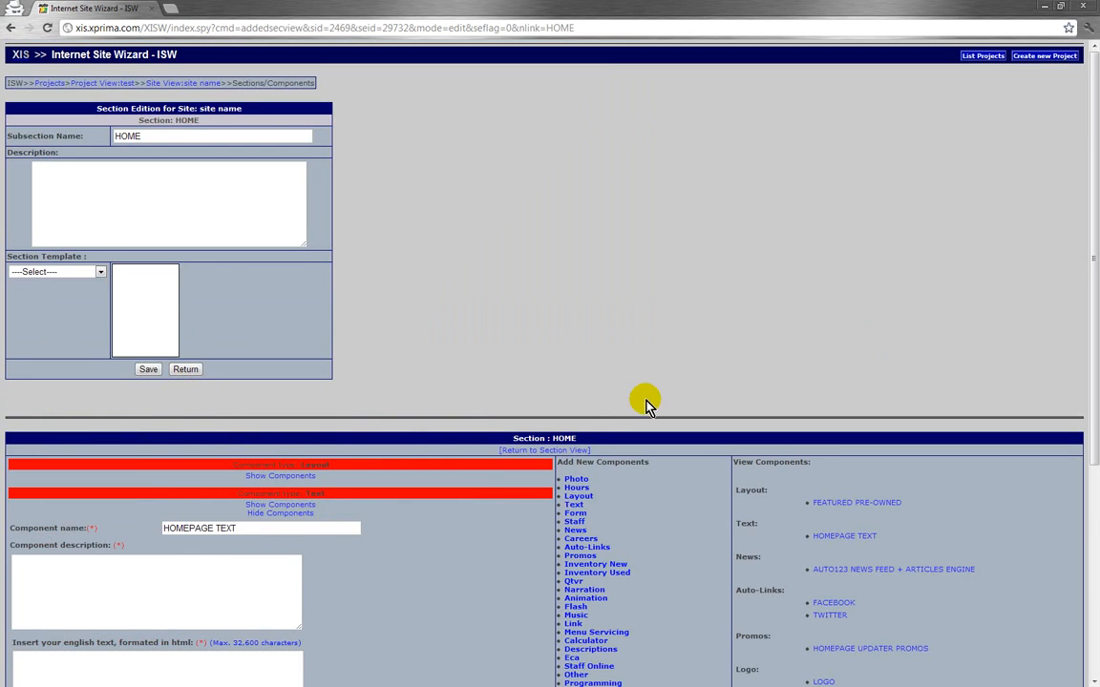
scroll(649, 391, down, 2)
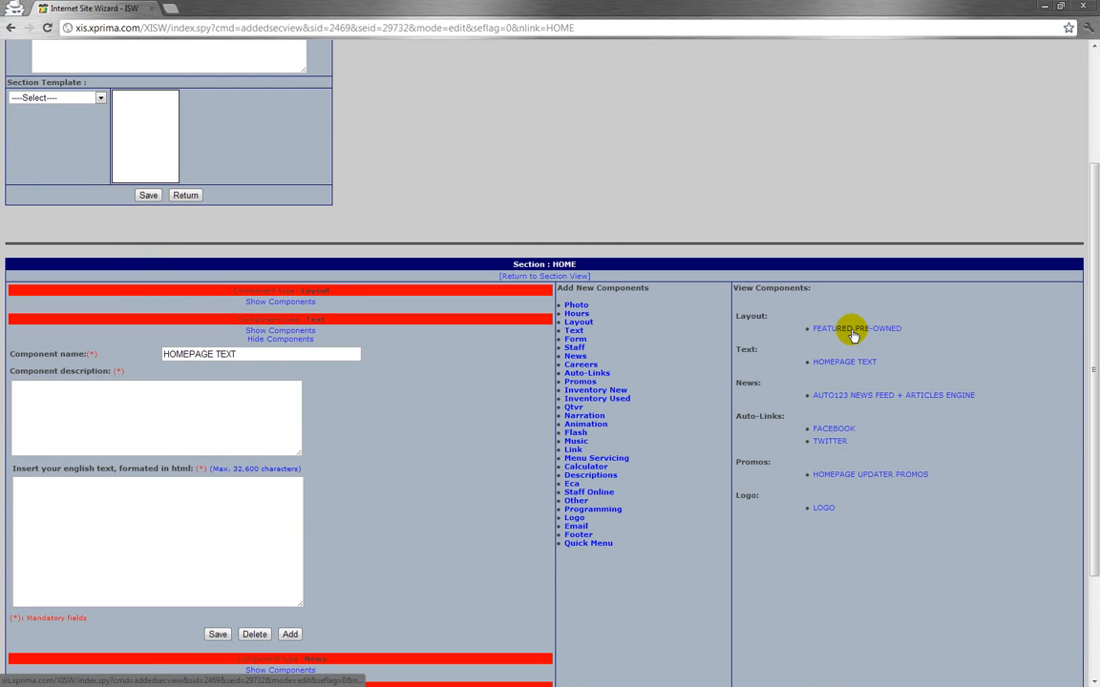
click(831, 430)
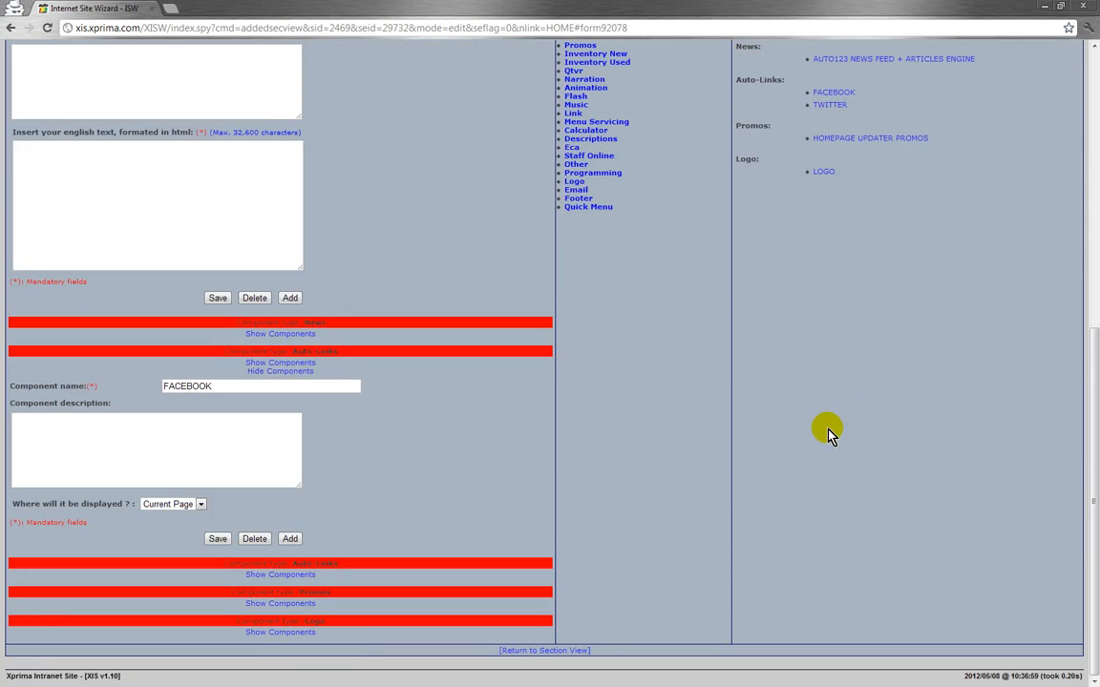
click(31, 425)
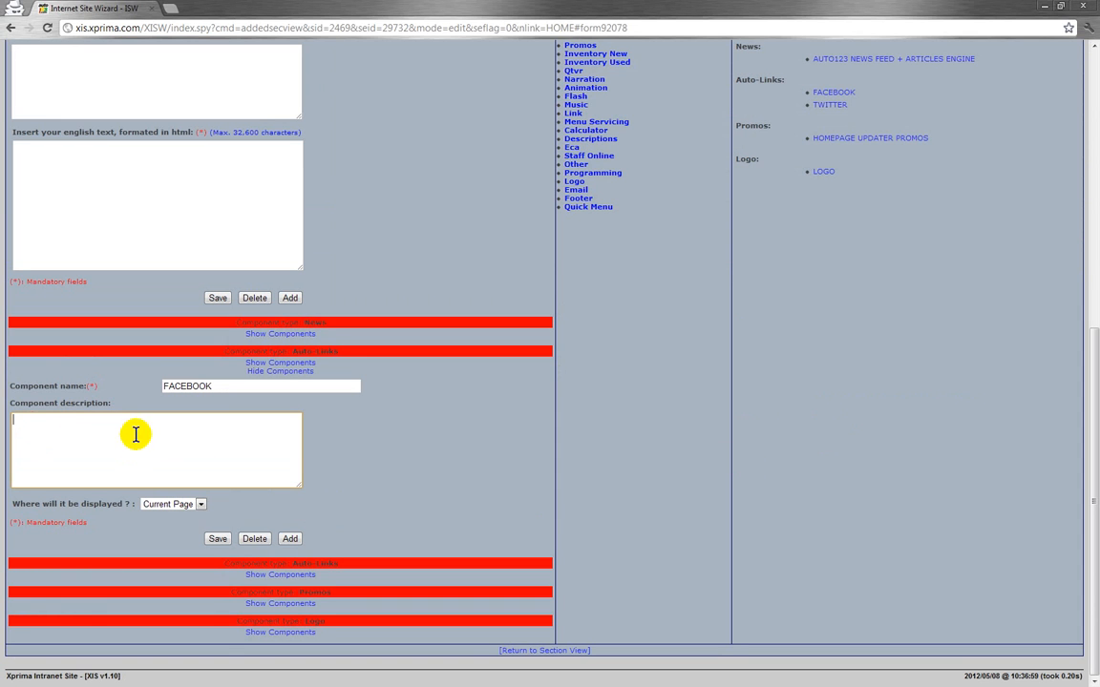
click(823, 107)
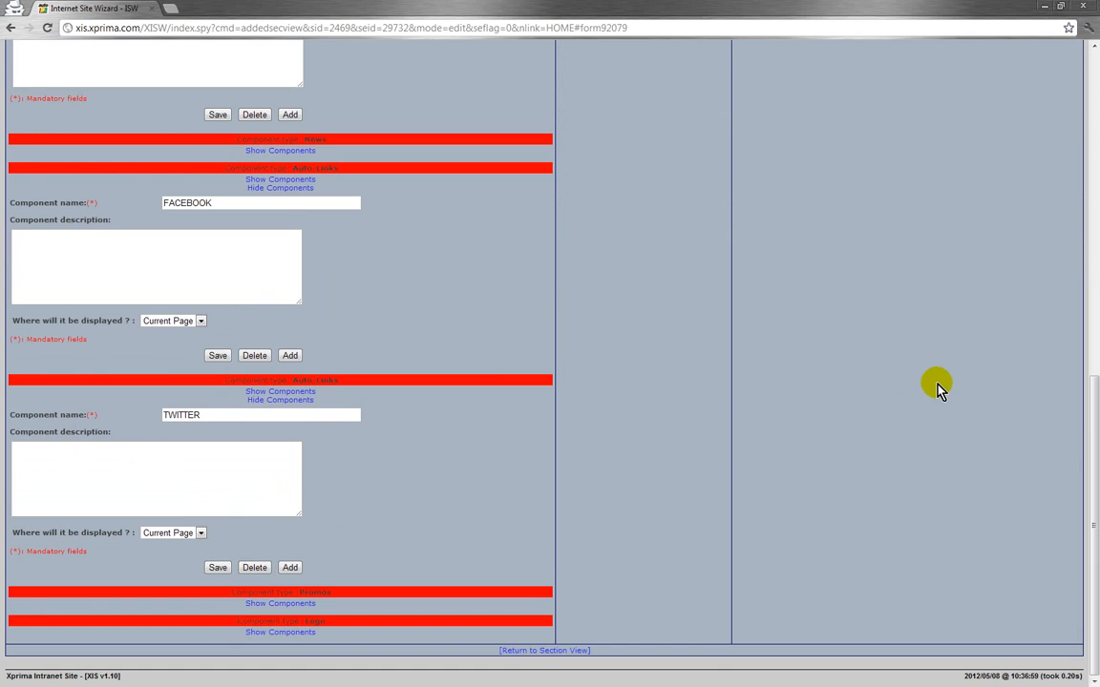
Examine the description and HTML text fields of the HOMEPAGE TEXT component.
scroll(938, 387, up, 7)
scroll(678, 500, down, 2)
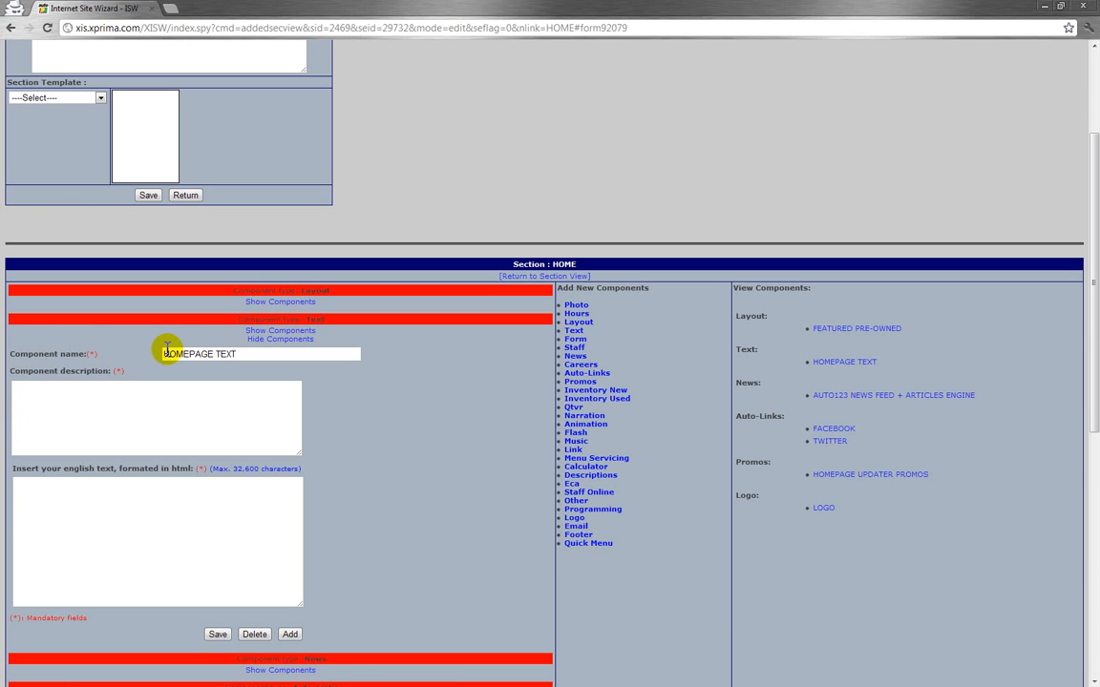
click(40, 389)
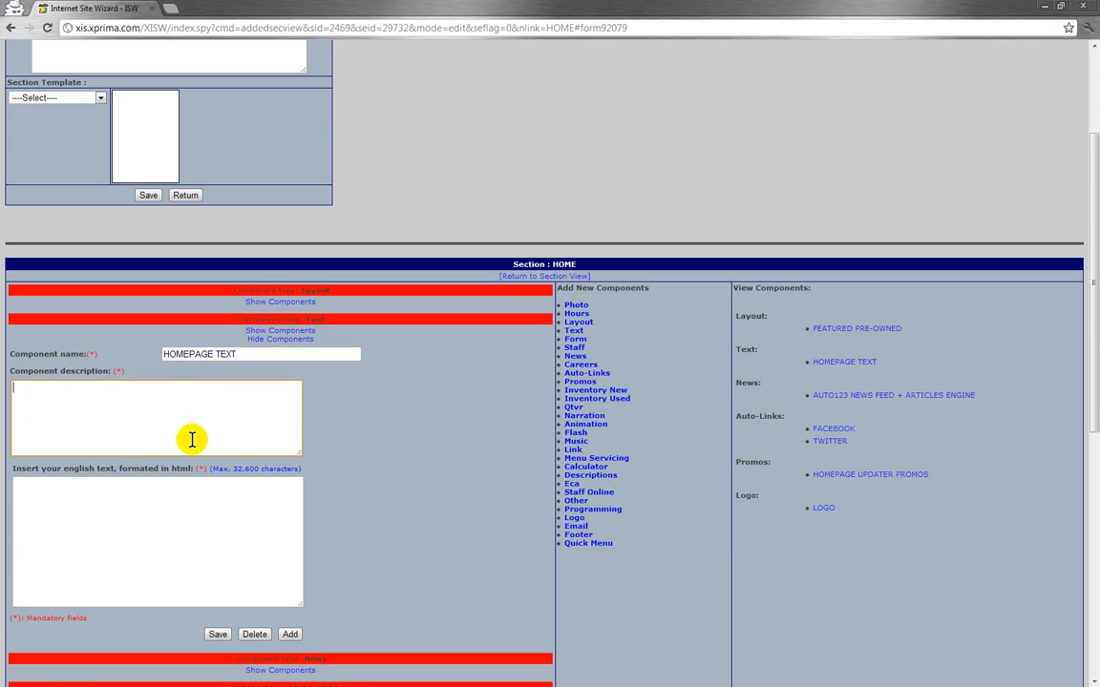
scroll(118, 501, down, 2)
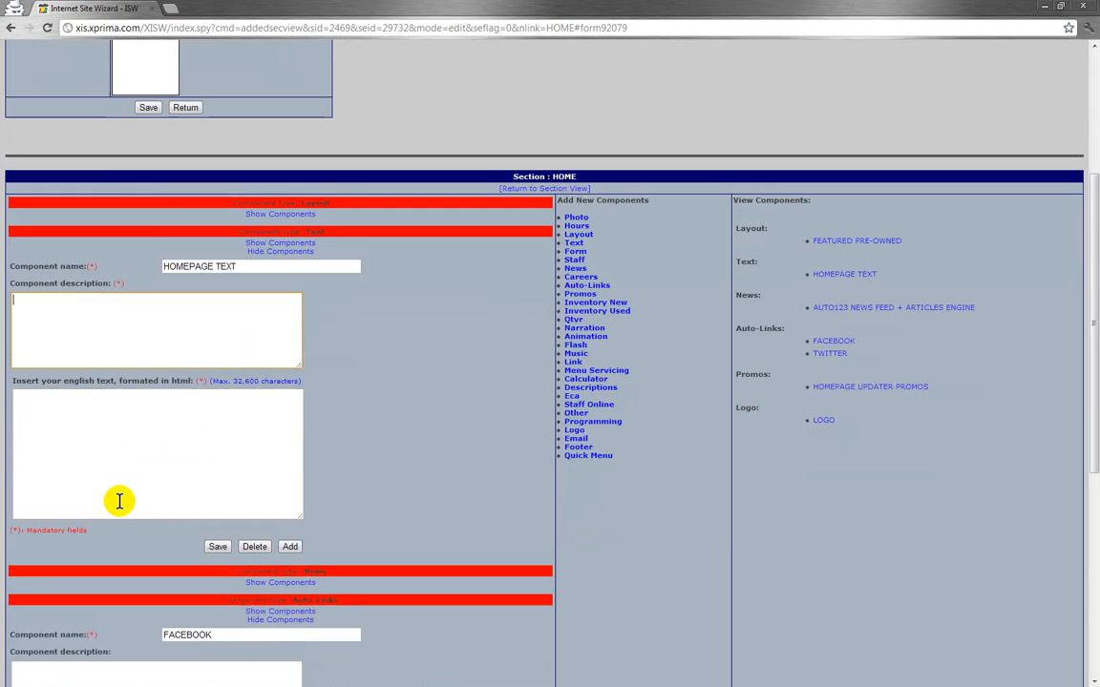
key(alt+Tab)
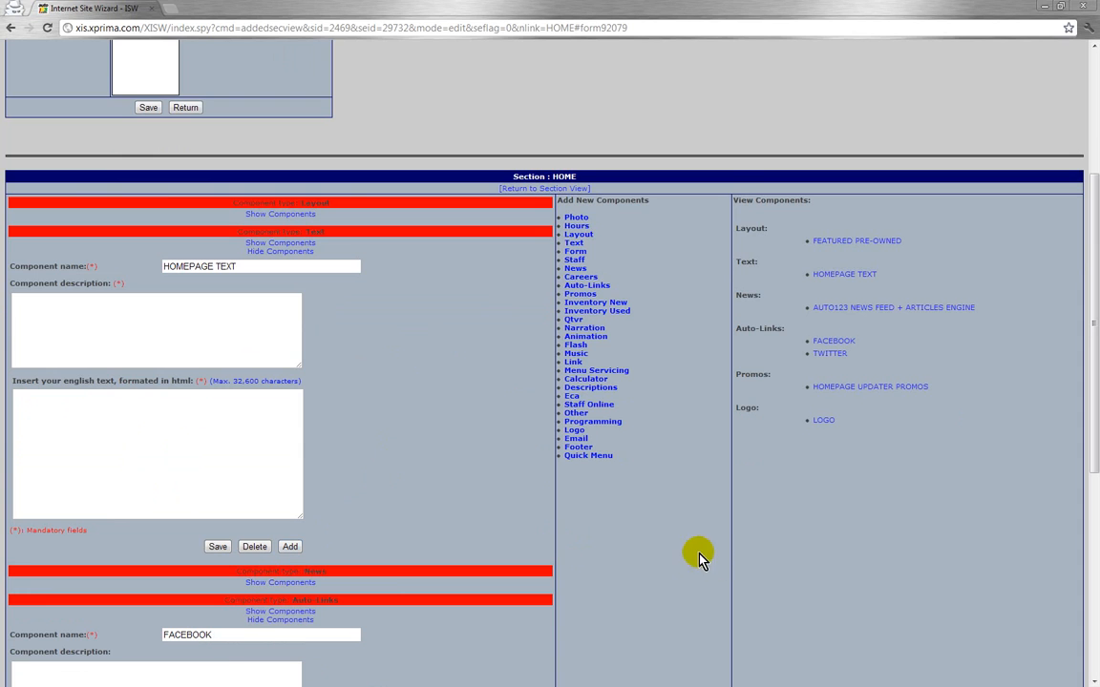
Save the TWITTER component and return to the site's section view.
scroll(592, 573, down, 5)
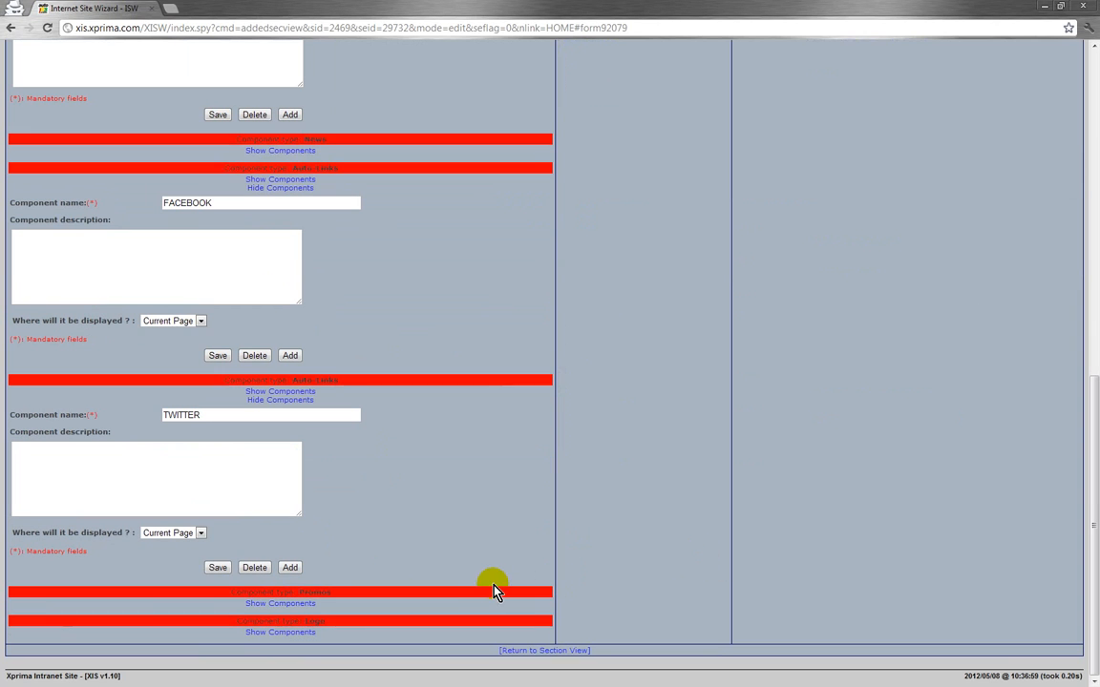
click(217, 568)
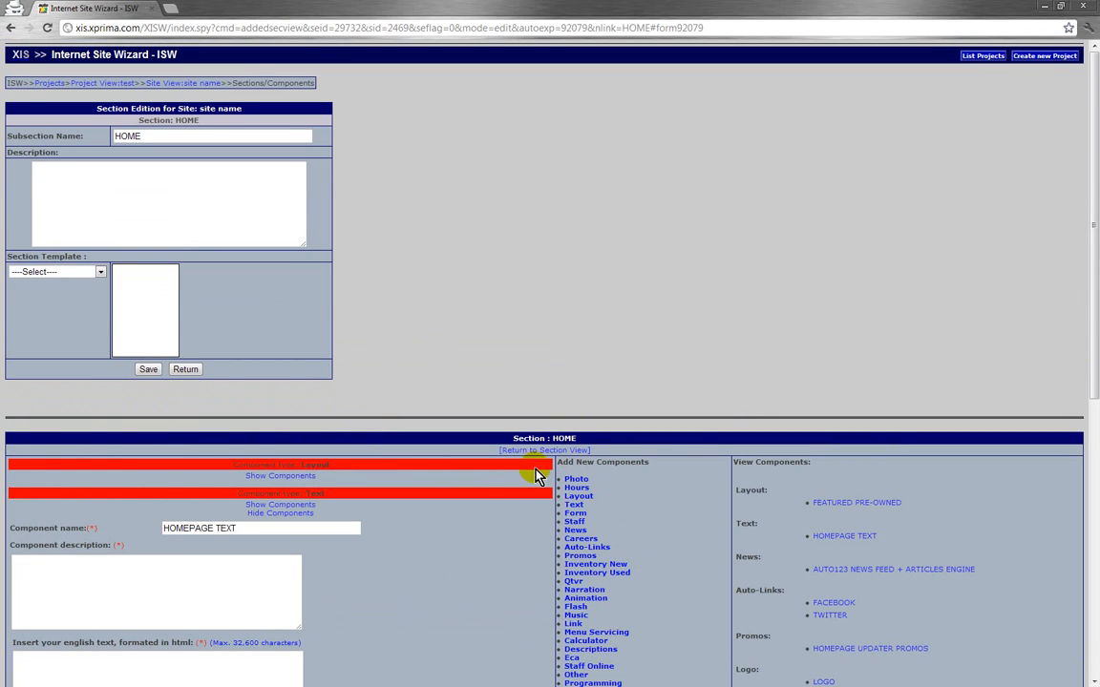
click(543, 452)
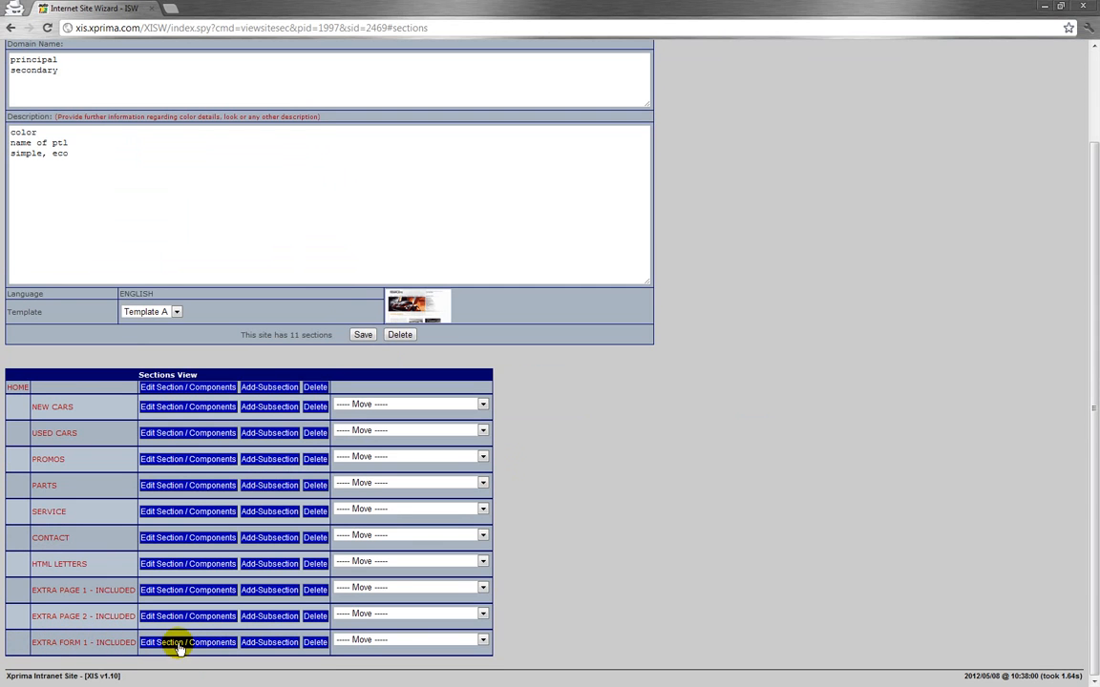
Open the EXTRA FORM 1 - INCLUDED section for editing and check its description.
click(178, 644)
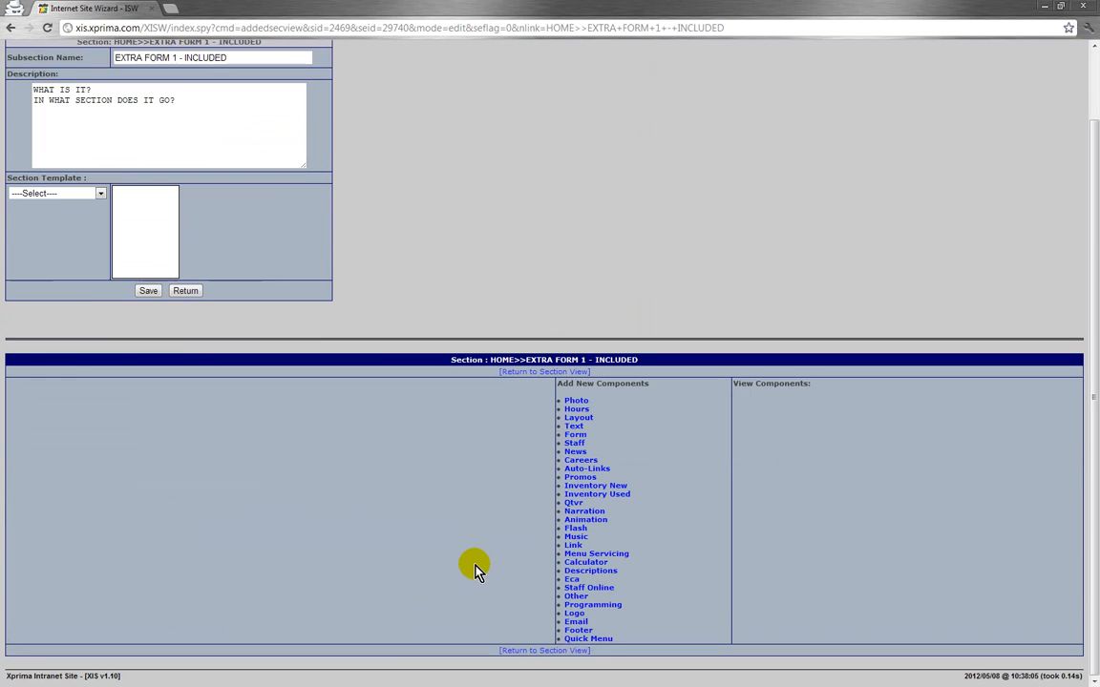
scroll(397, 511, up, 2)
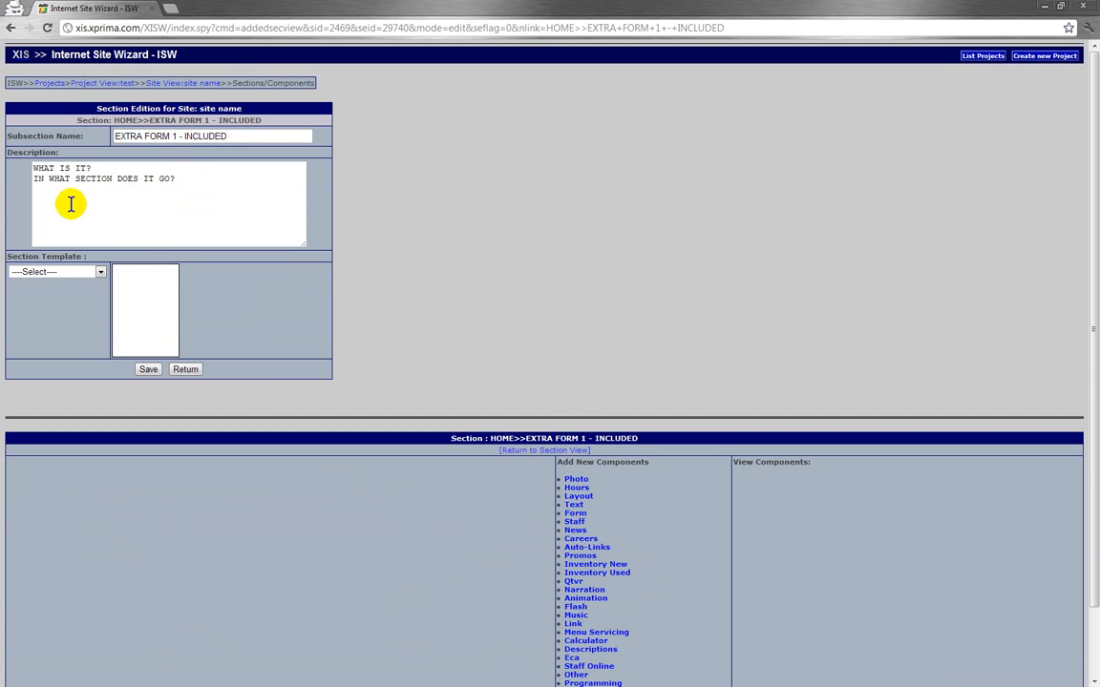
Review the description questions of the EXTRA FORM 1 - INCLUDED section and return to the site view.
click(209, 180)
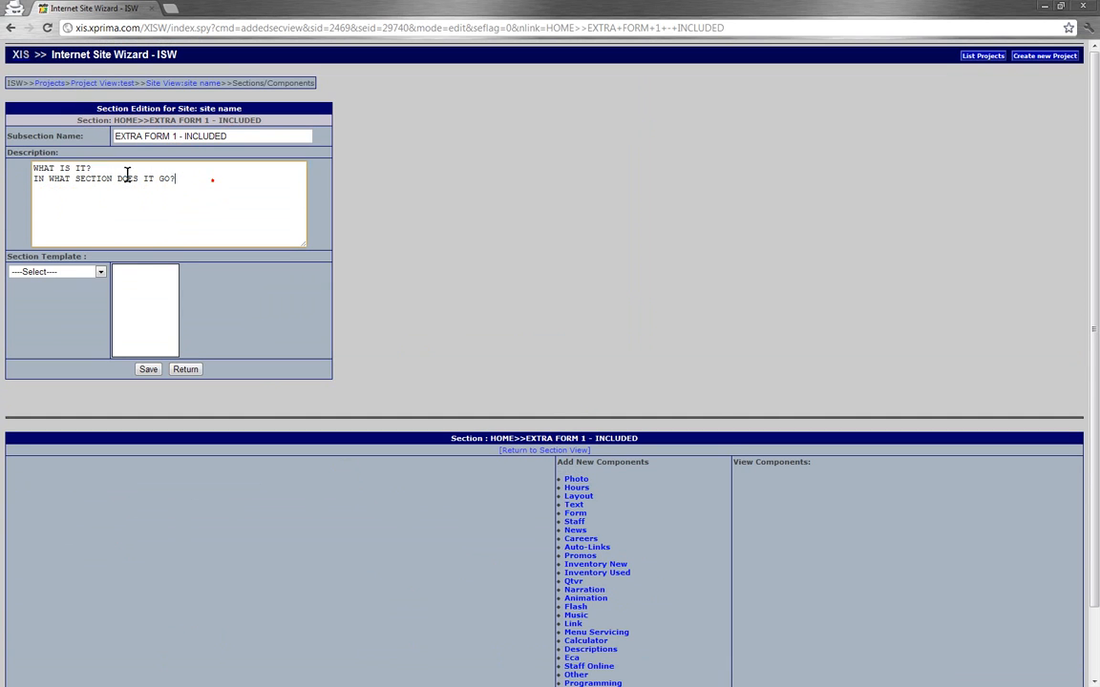
drag(210, 180, 12, 153)
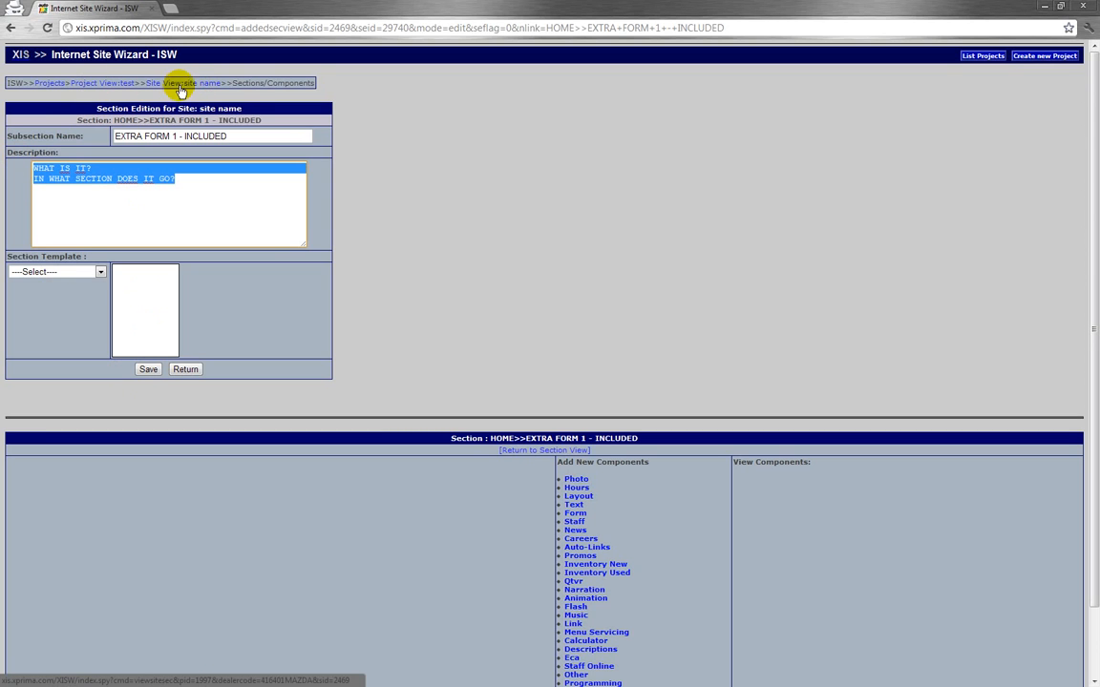
click(161, 83)
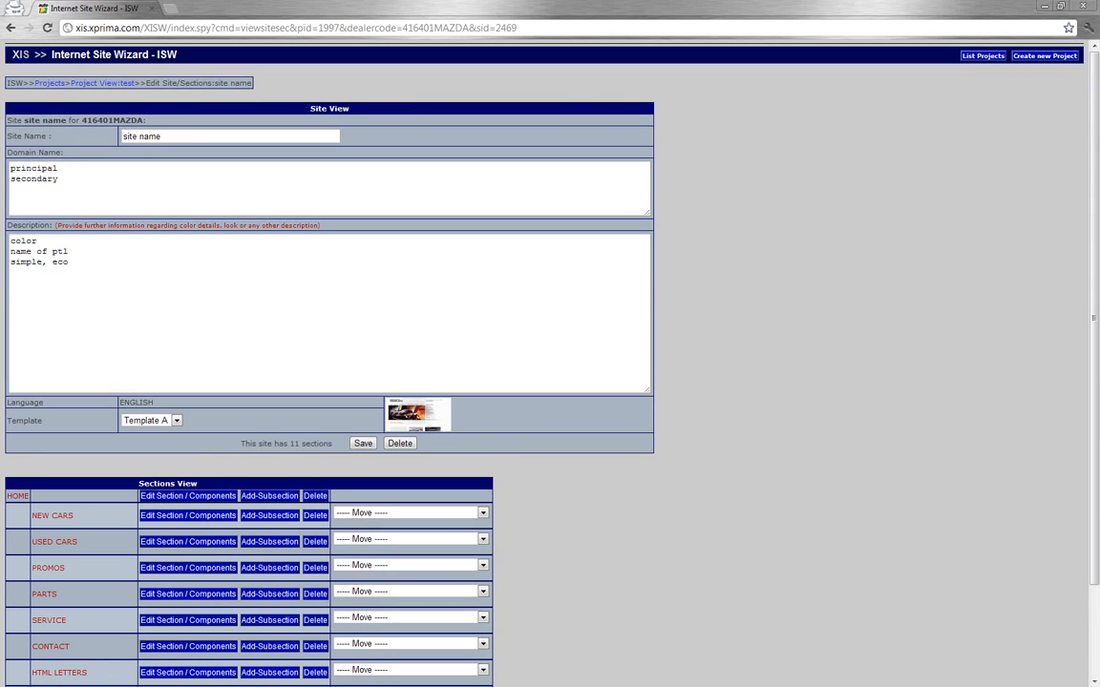
Open the USED CARS section, check its list of components, and return to the section view.
click(160, 542)
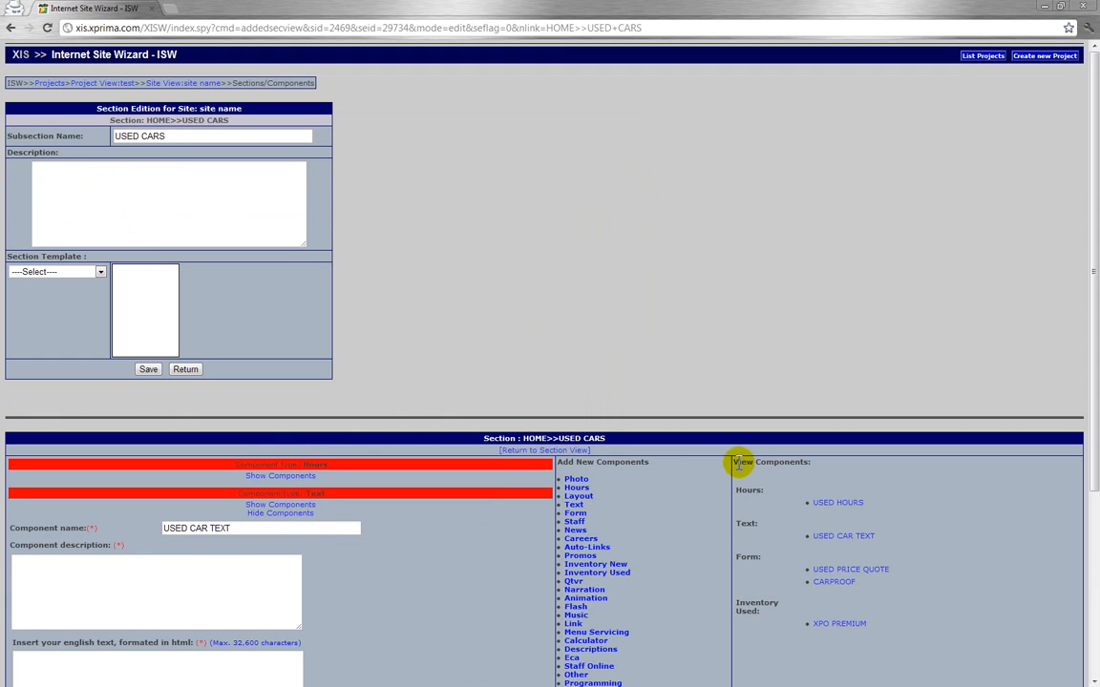
click(521, 451)
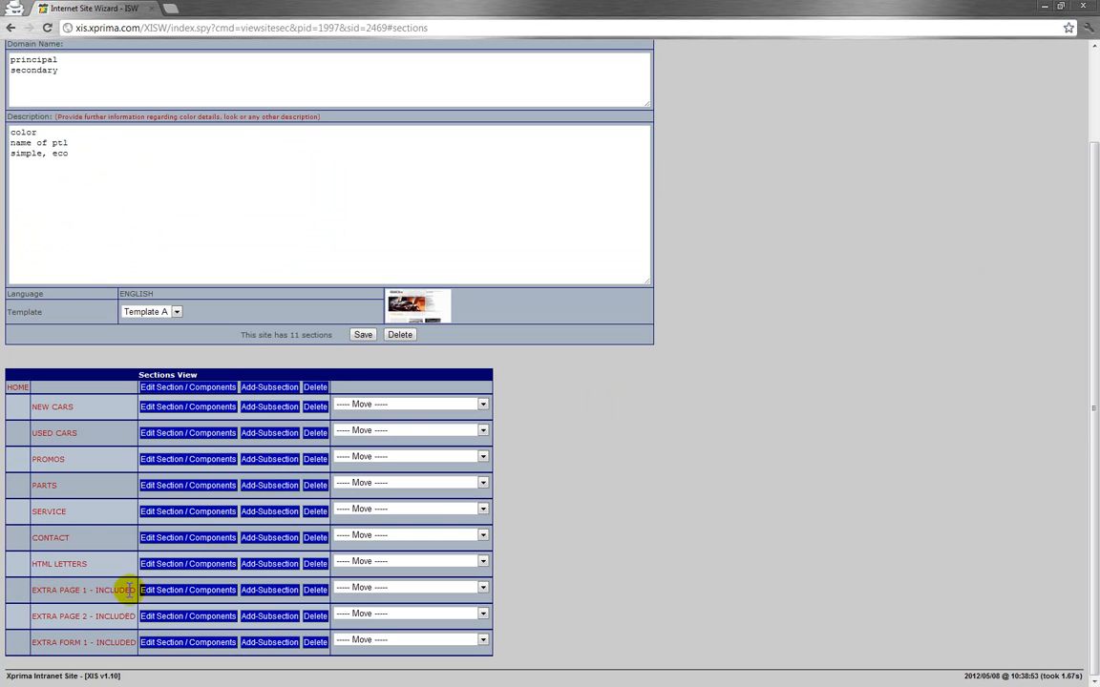
Open the EXTRA PAGE 1 - INCLUDED section, check its subsection name and description, and return to the section view.
click(163, 592)
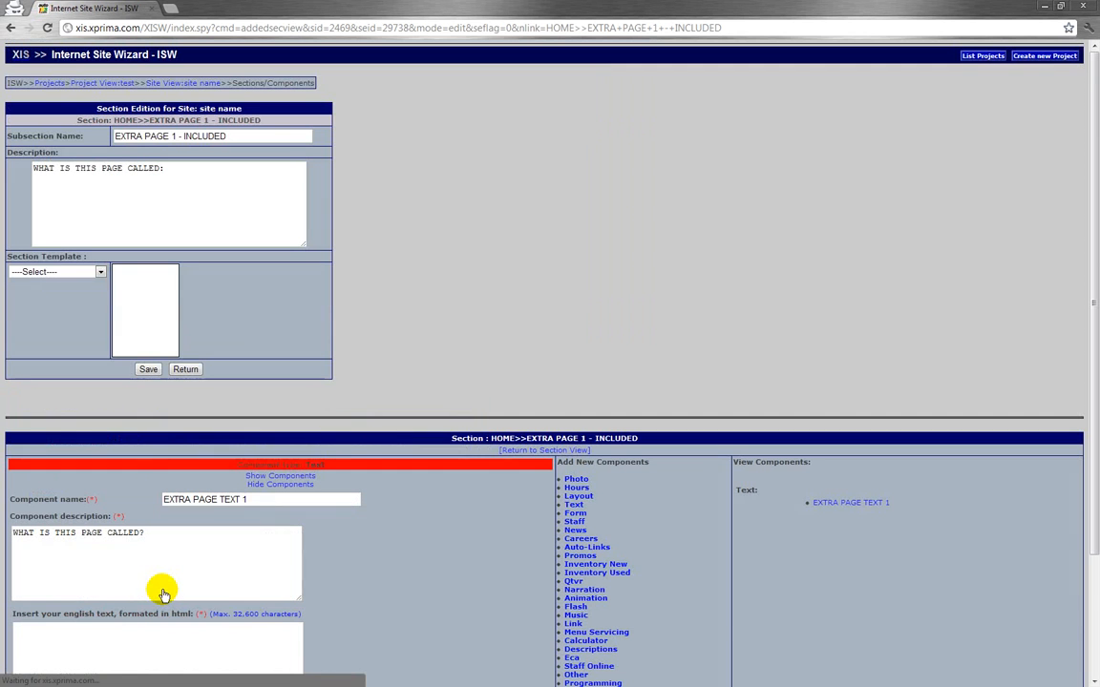
drag(220, 136, 96, 139)
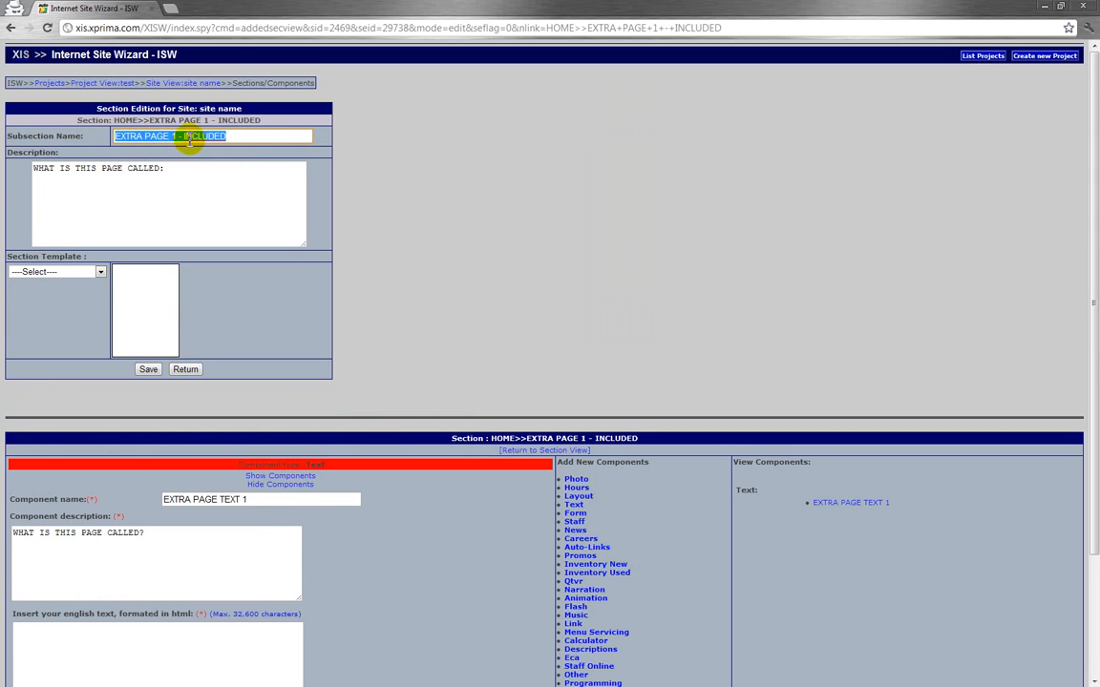
drag(177, 170, 30, 159)
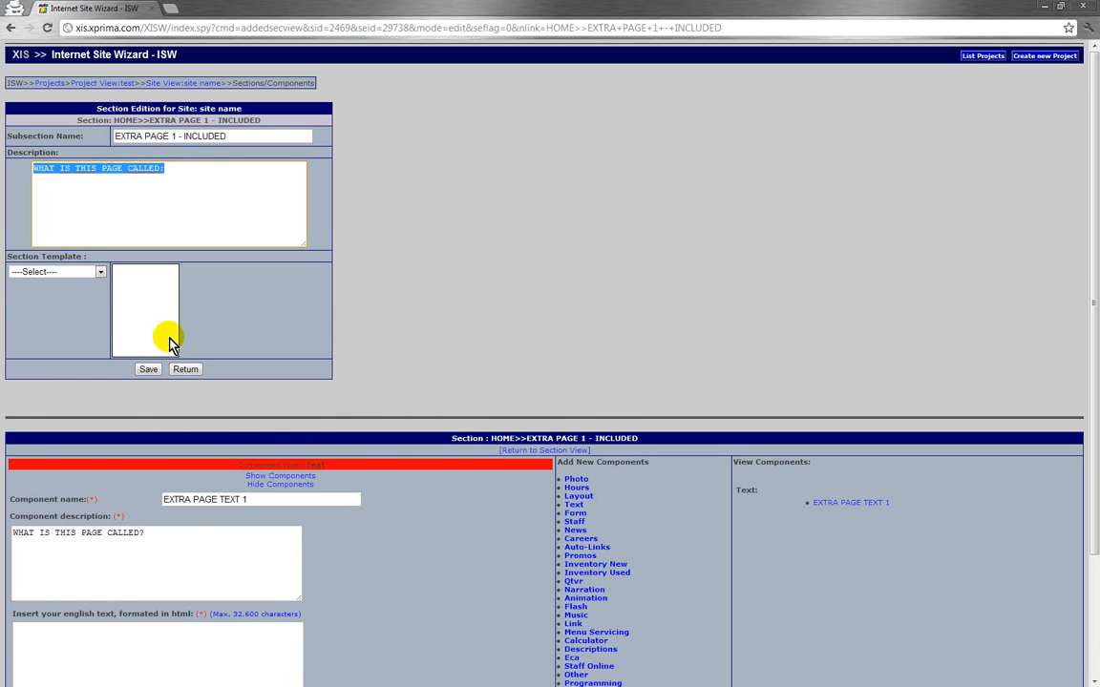
scroll(167, 337, down, 3)
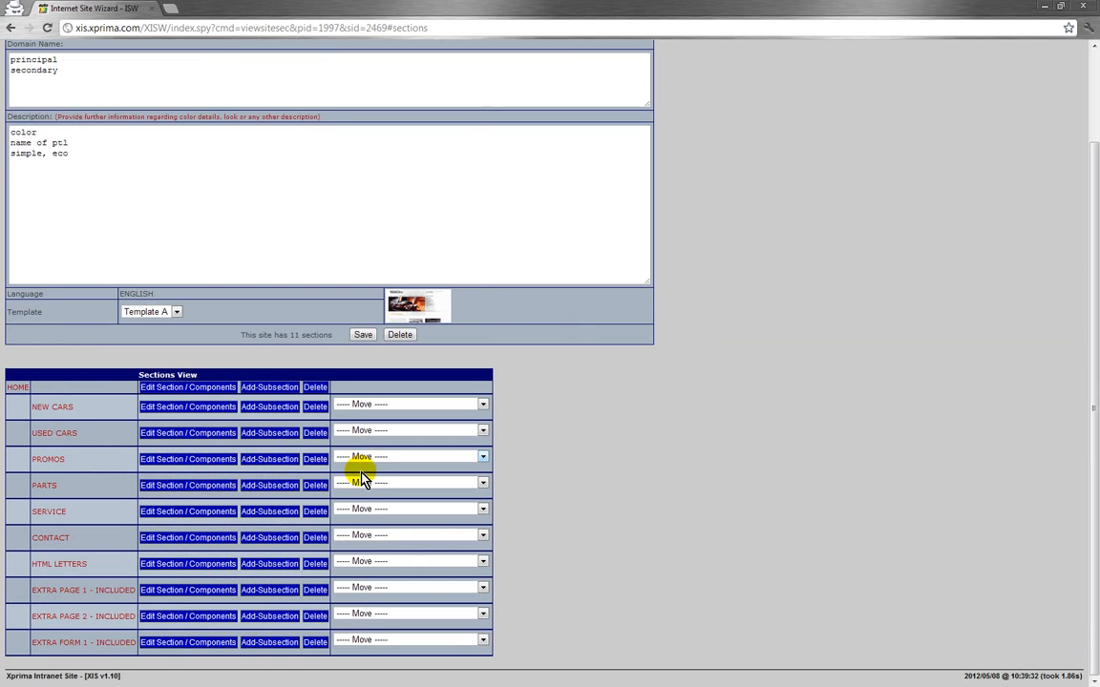
Open the HTML LETTERS section for editing and display its "Choose beetween examples" component form.
click(153, 564)
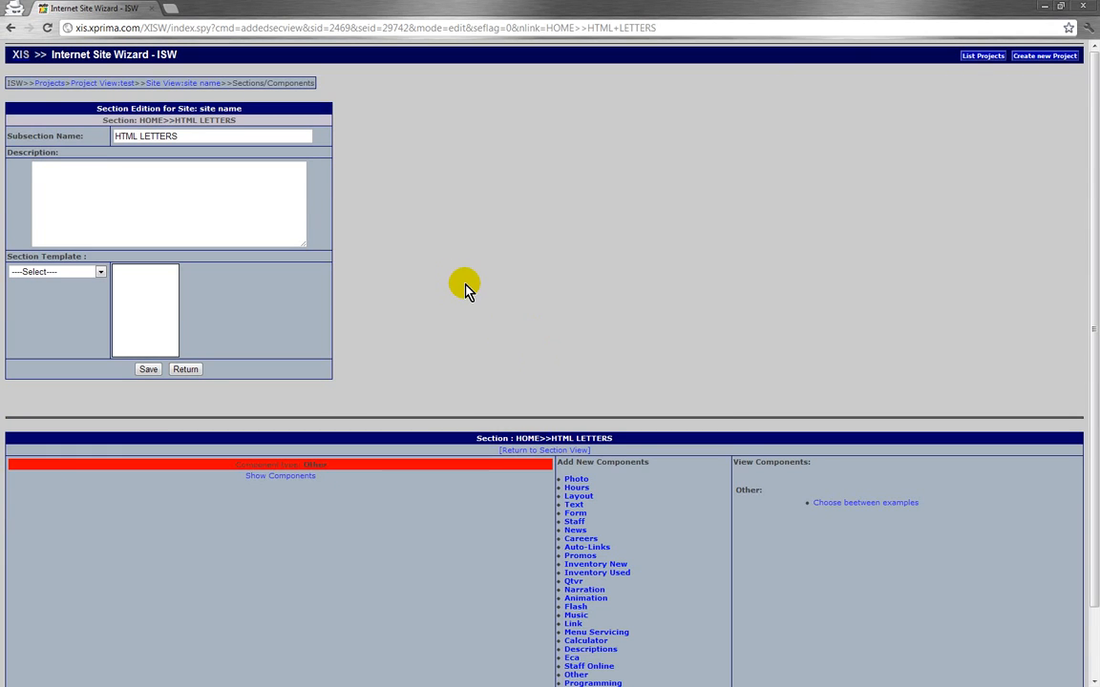
scroll(465, 286, down, 2)
click(876, 423)
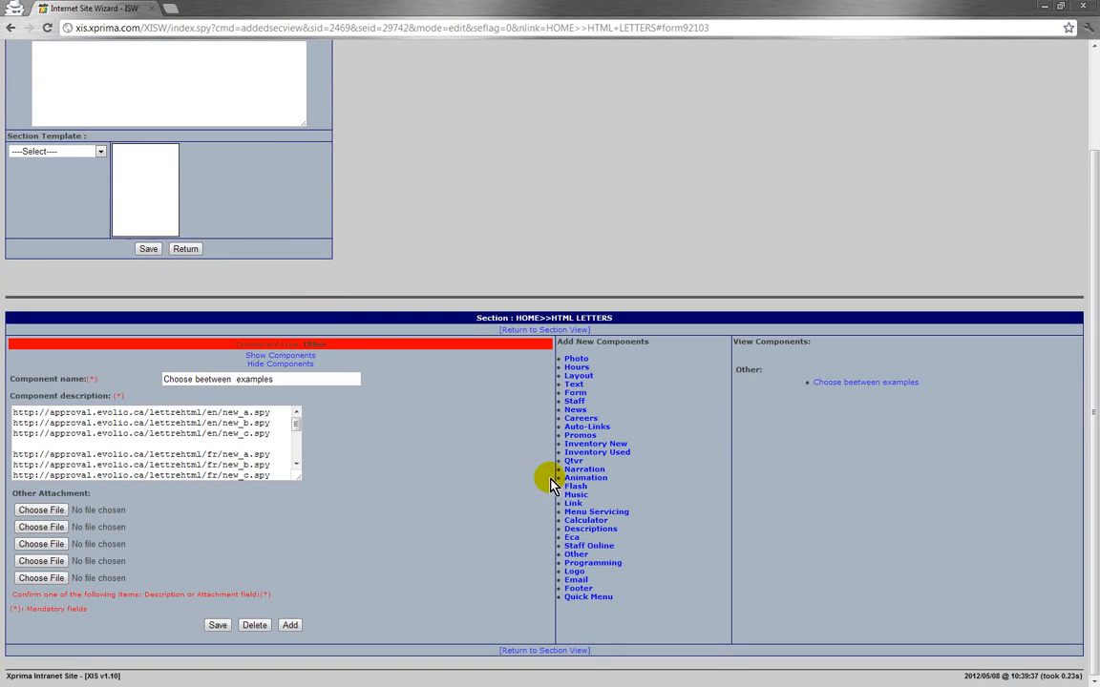
Examine the English and French example letter links in the component description of "Choose beetween examples".
click(299, 465)
drag(296, 448, 297, 424)
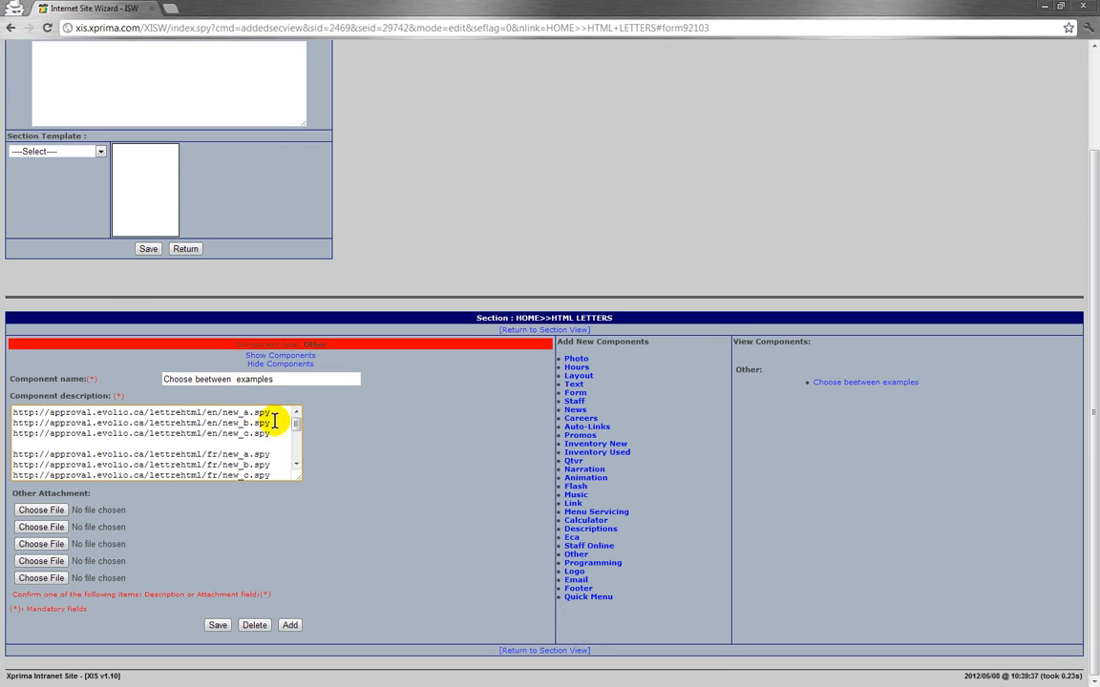
drag(271, 412, 4, 401)
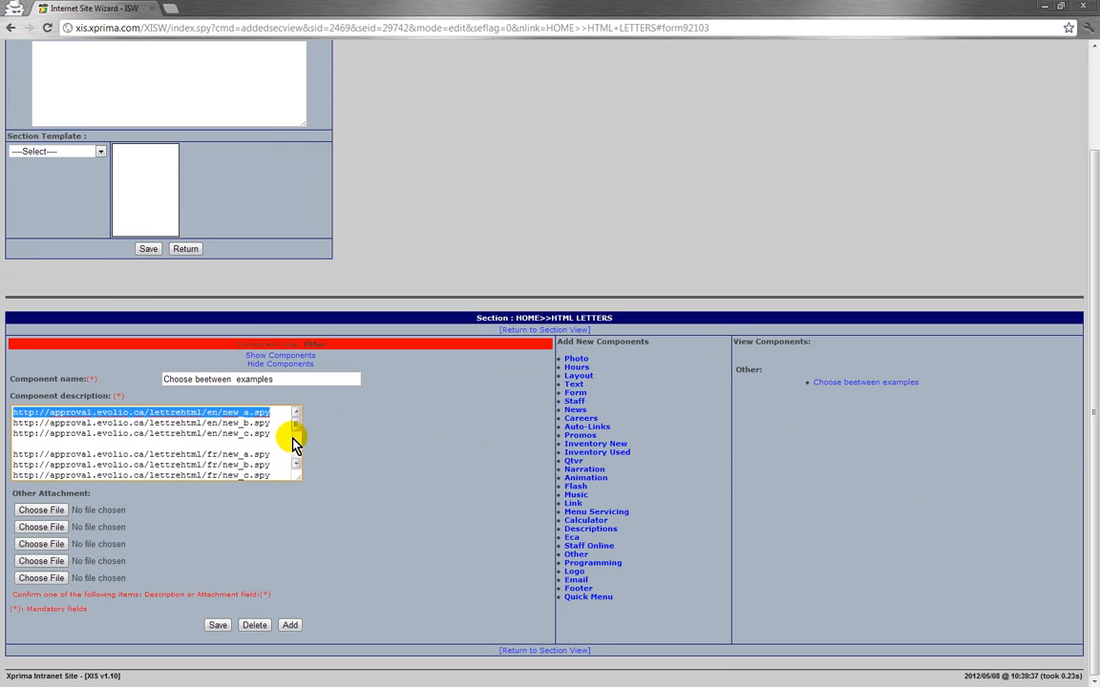
drag(277, 434, 3, 434)
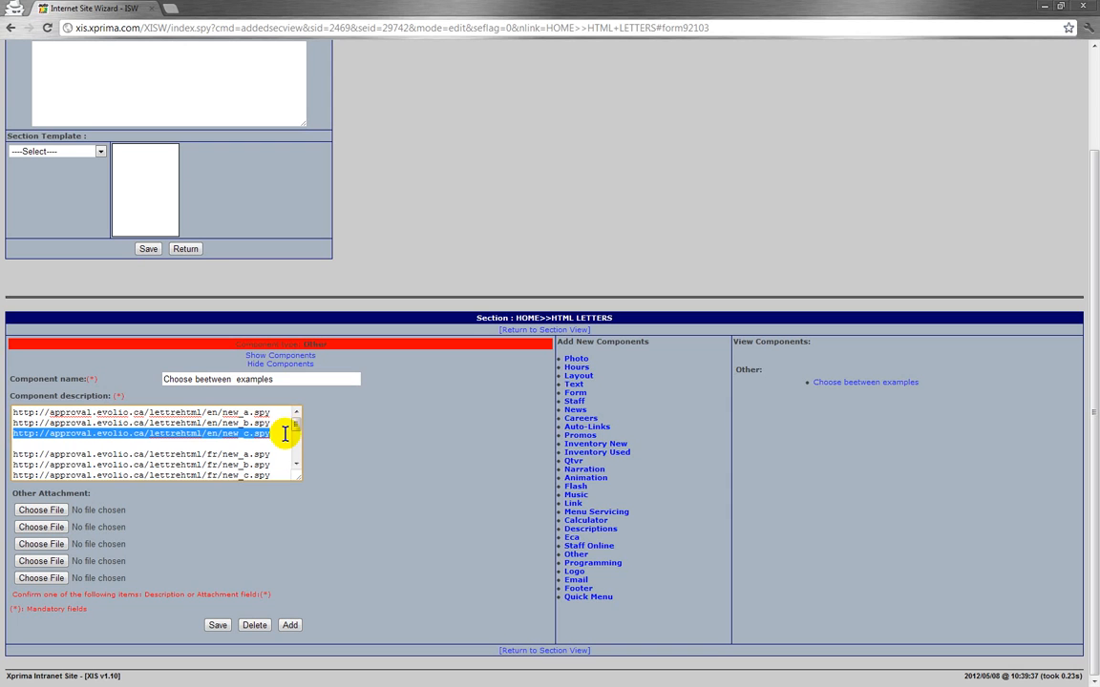
mouse_move(297, 426)
mouse_down()
mouse_move(297, 457)
mouse_move(296, 427)
mouse_up()
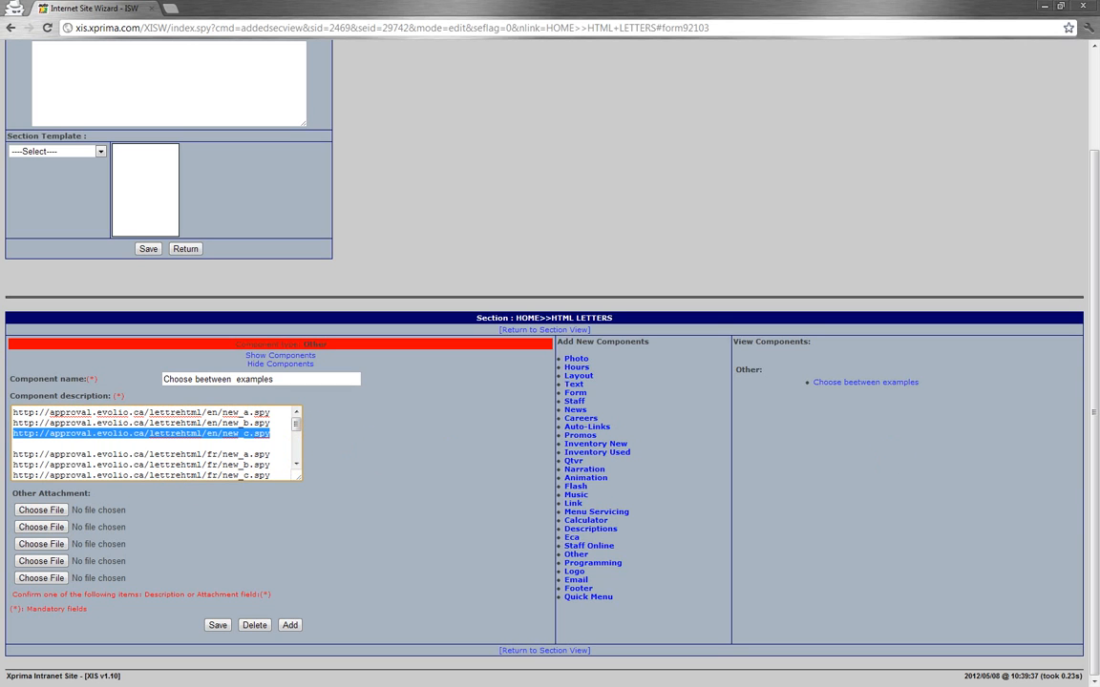
click(424, 445)
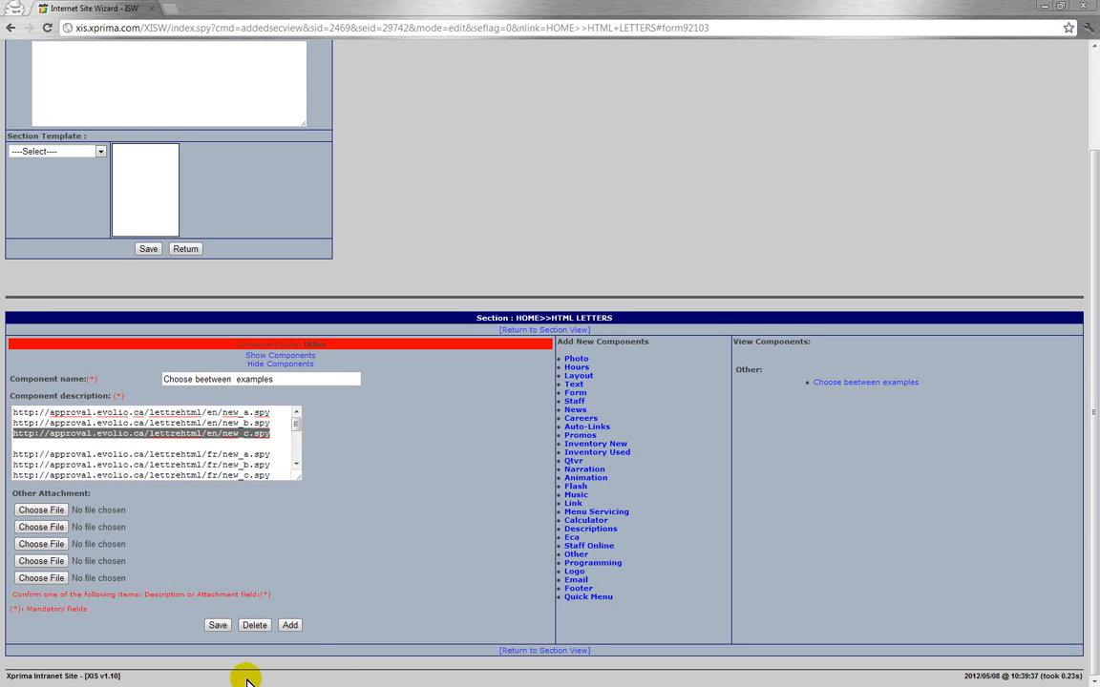
Save the "Choose beetween examples" component and return to the site's section view.
click(217, 625)
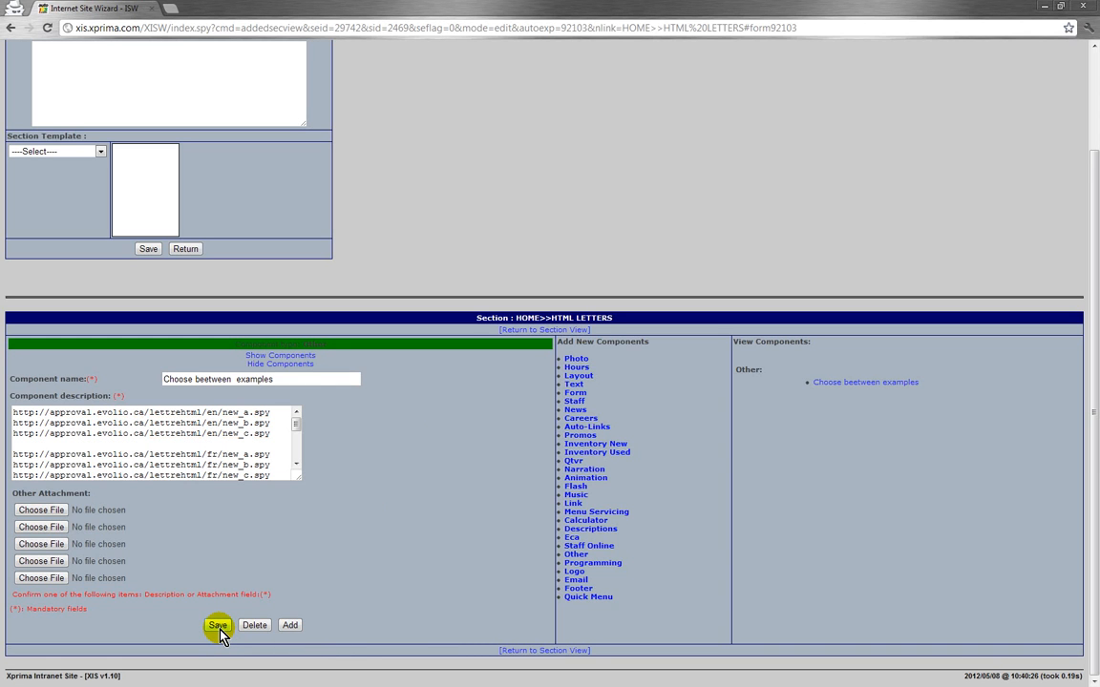
click(559, 331)
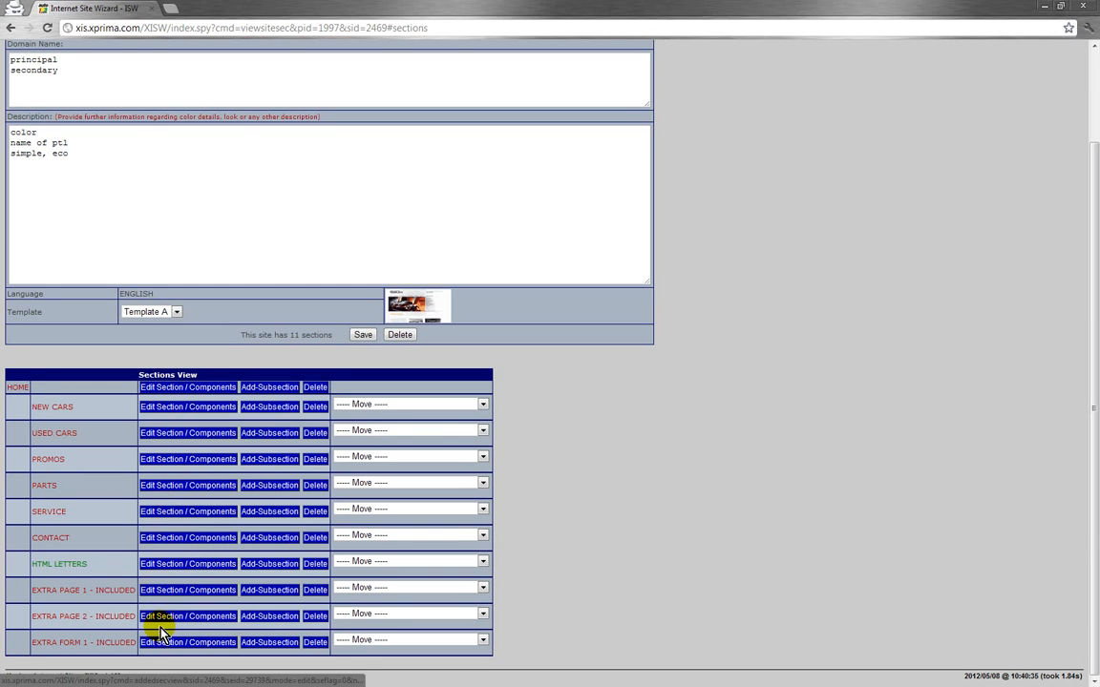
scroll(750, 478, up, 2)
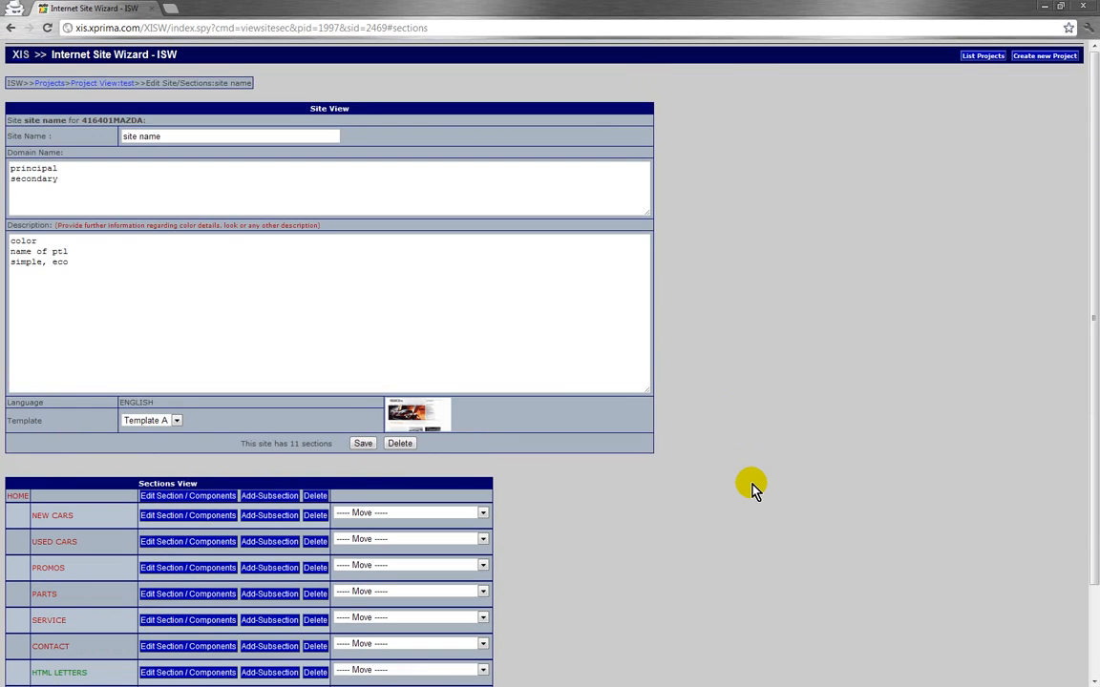